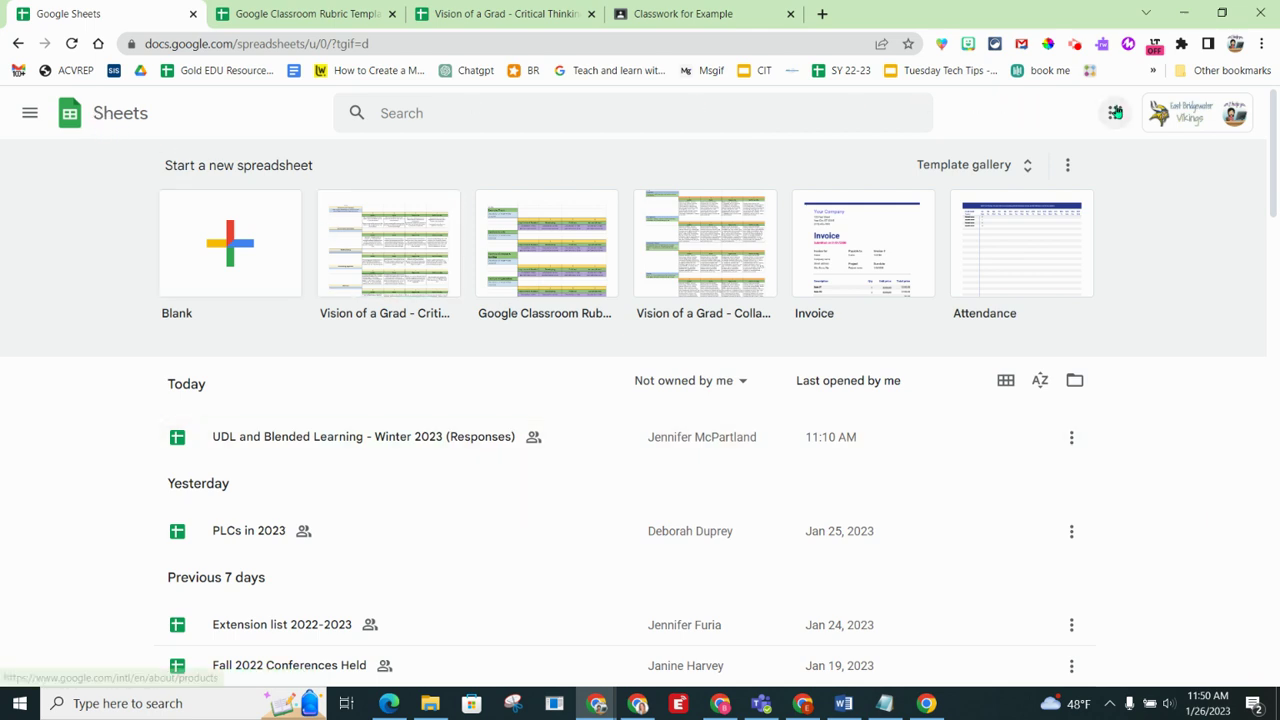
# Expand the Sheets template gallery to list the Classroom Rubric Template and Vision of a Grad rubrics.
pyautogui.click(1115, 111)
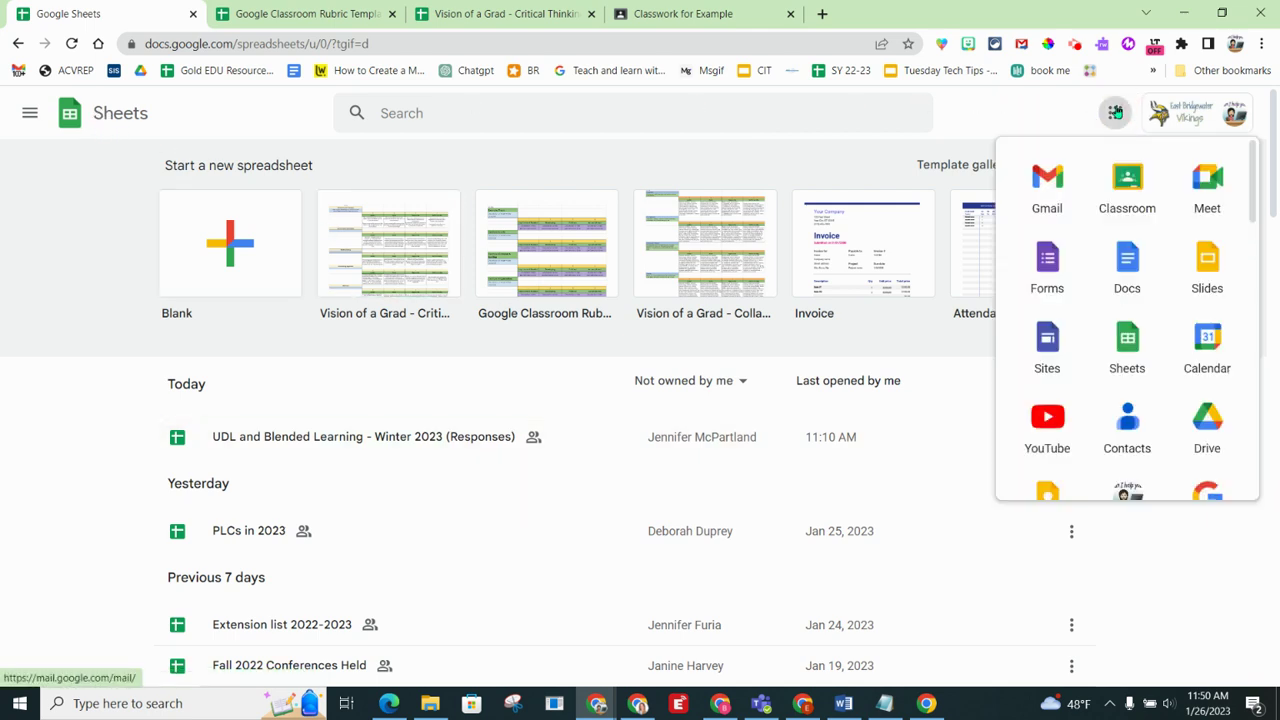
pyautogui.click(28, 412)
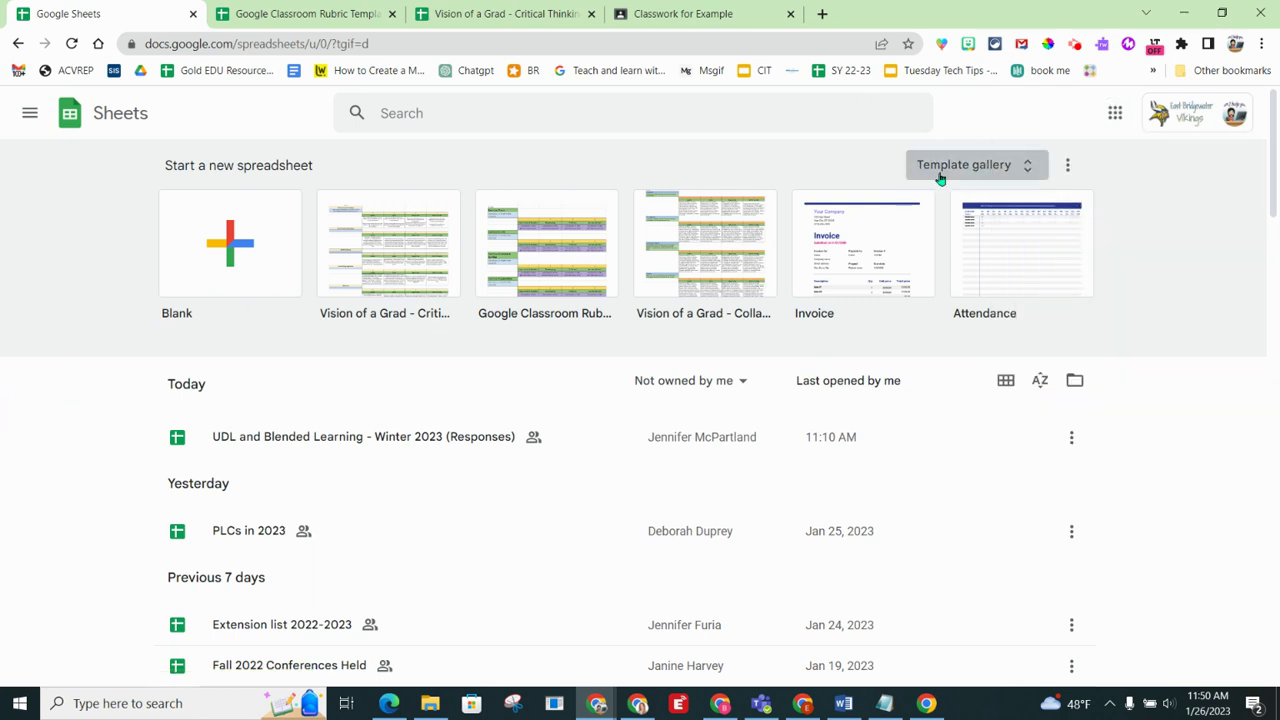
pyautogui.click(1032, 167)
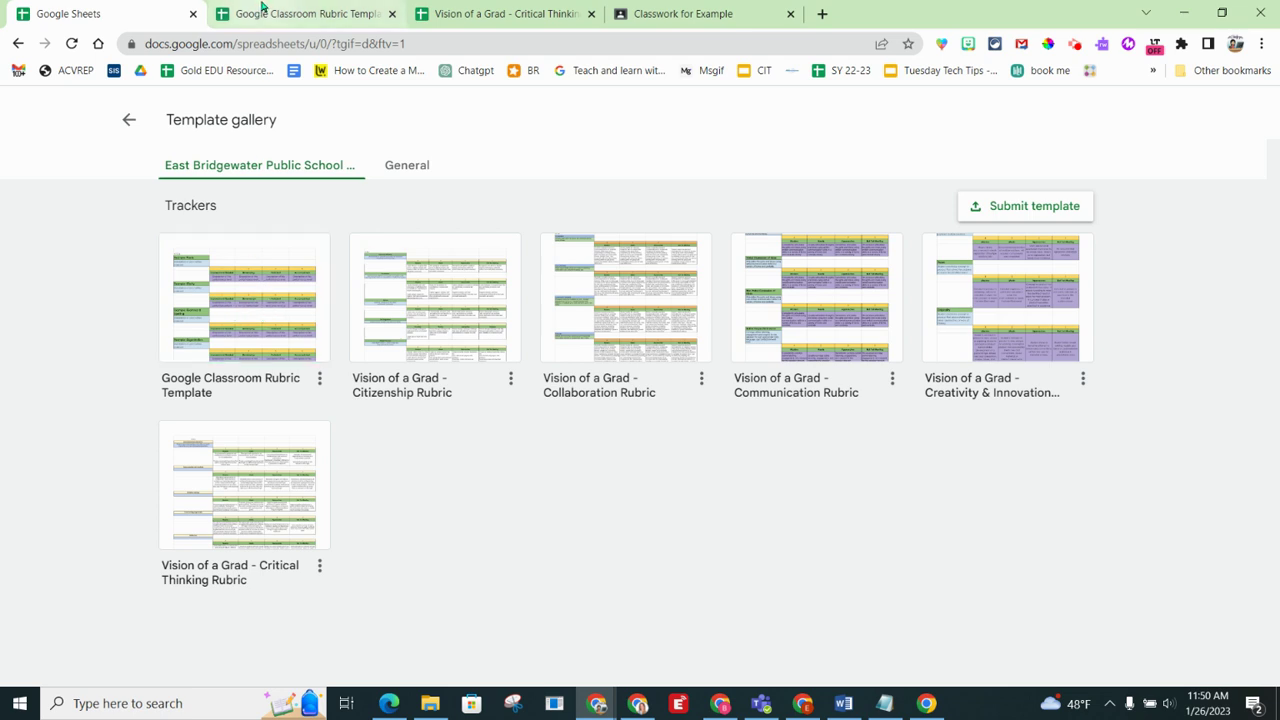
# Review the Google Classroom Rubric Template's example criteria and four performance levels, checking cells A2 and A5.
pyautogui.click(263, 10)
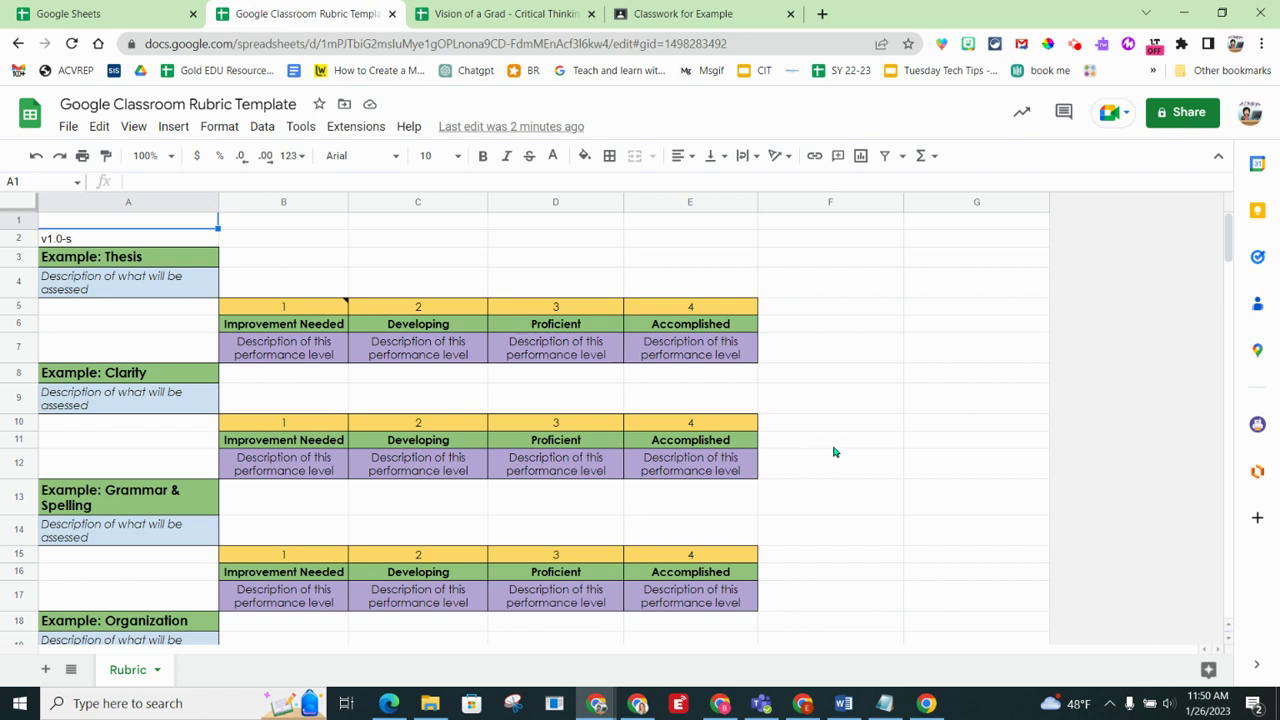
pyautogui.click(183, 244)
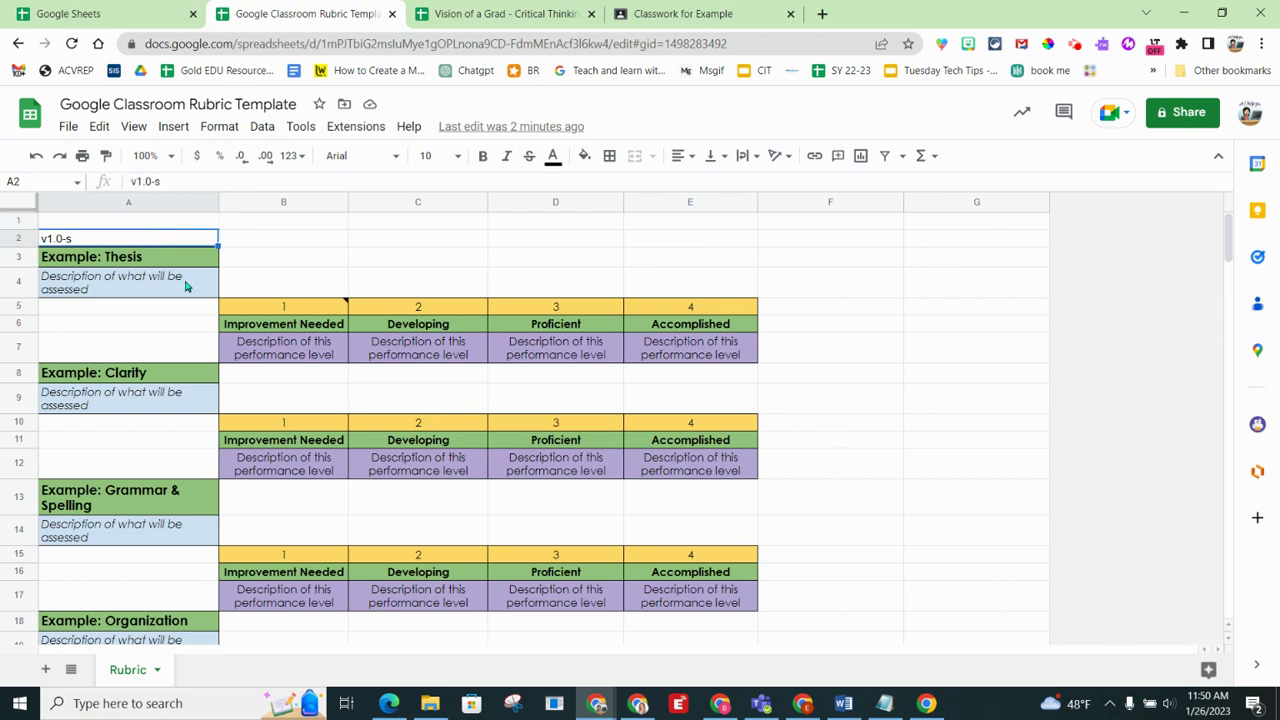
pyautogui.click(190, 305)
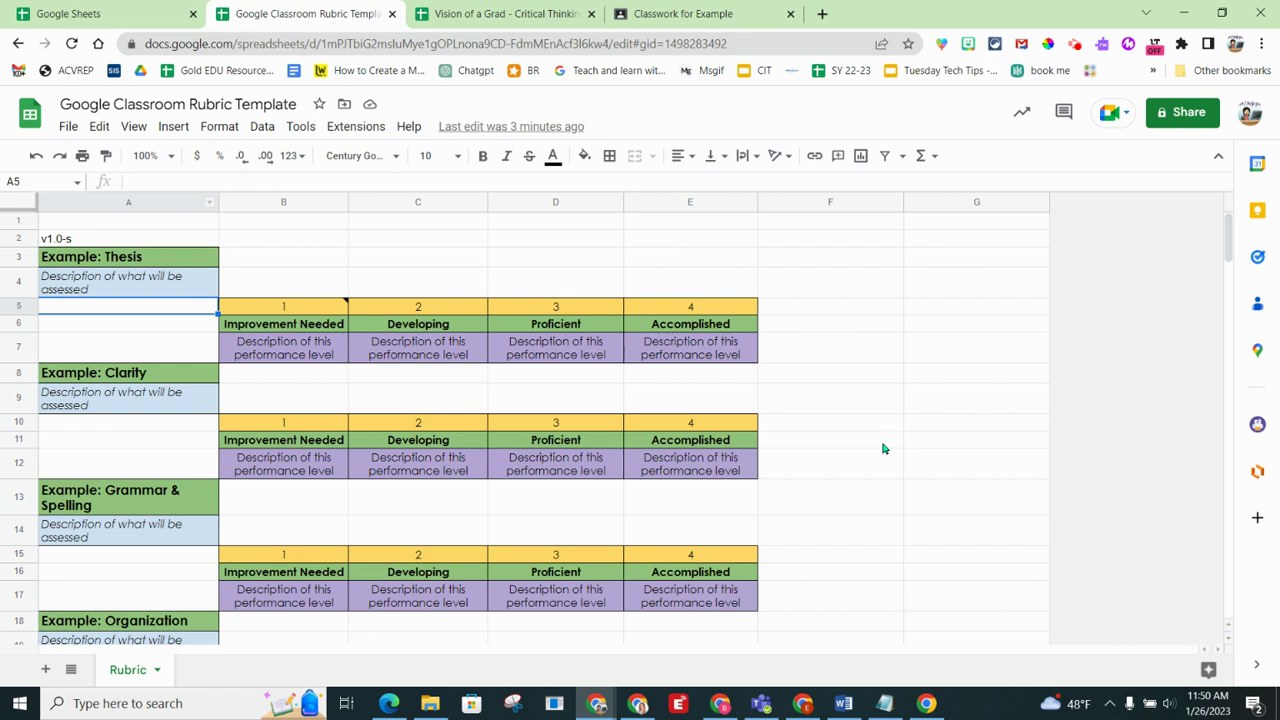
pyautogui.scroll(-5, 834, 452)
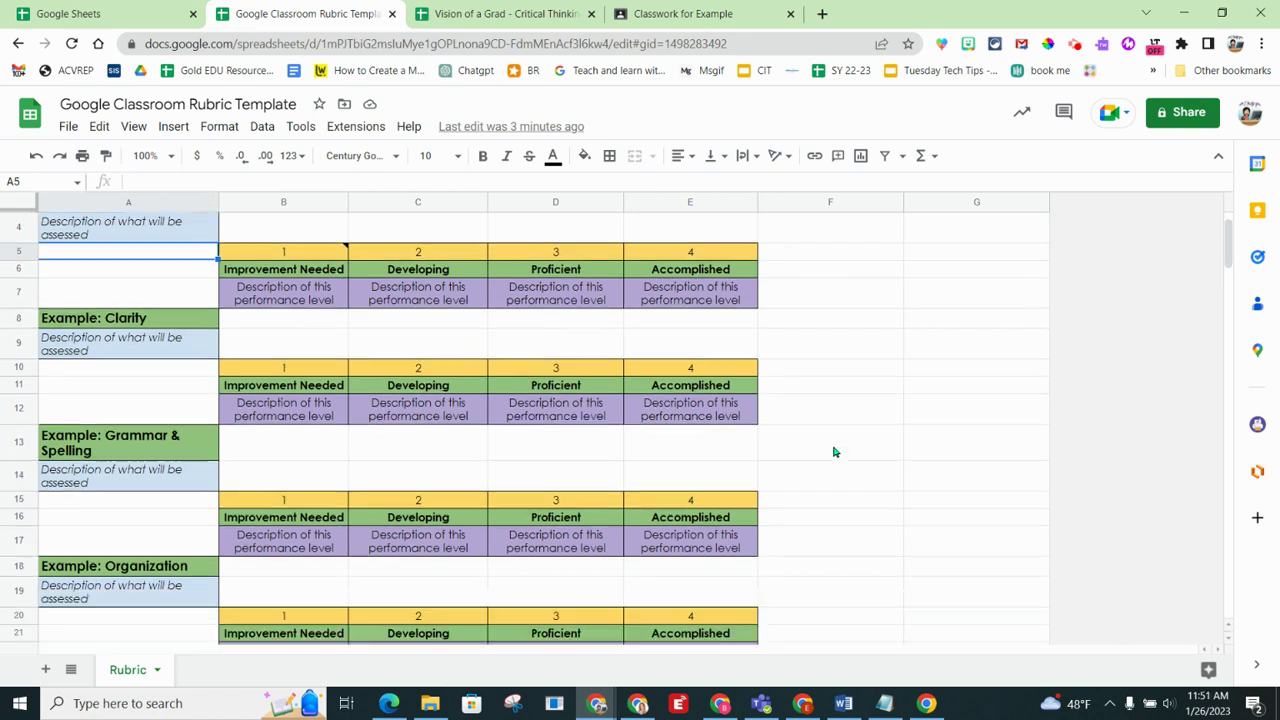
pyautogui.scroll(2, 834, 452)
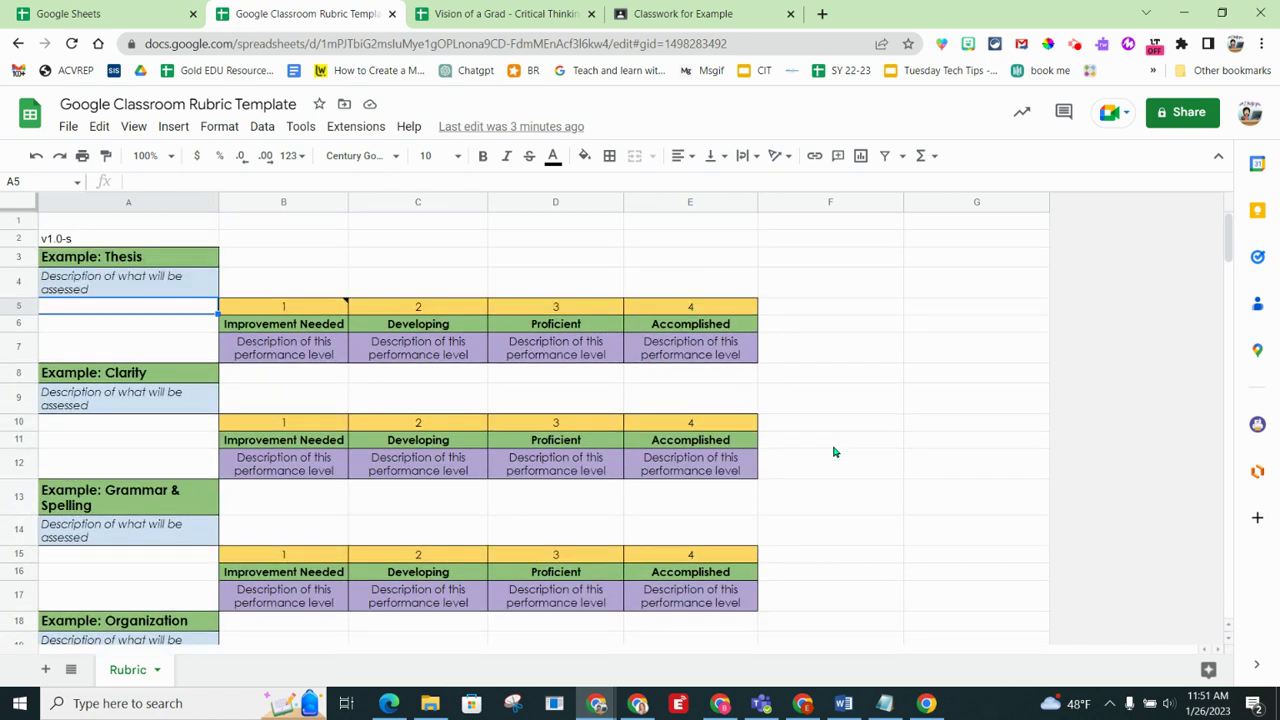
pyautogui.scroll(-2, 834, 452)
pyautogui.moveTo(55, 508); pyautogui.dragTo(714, 597)
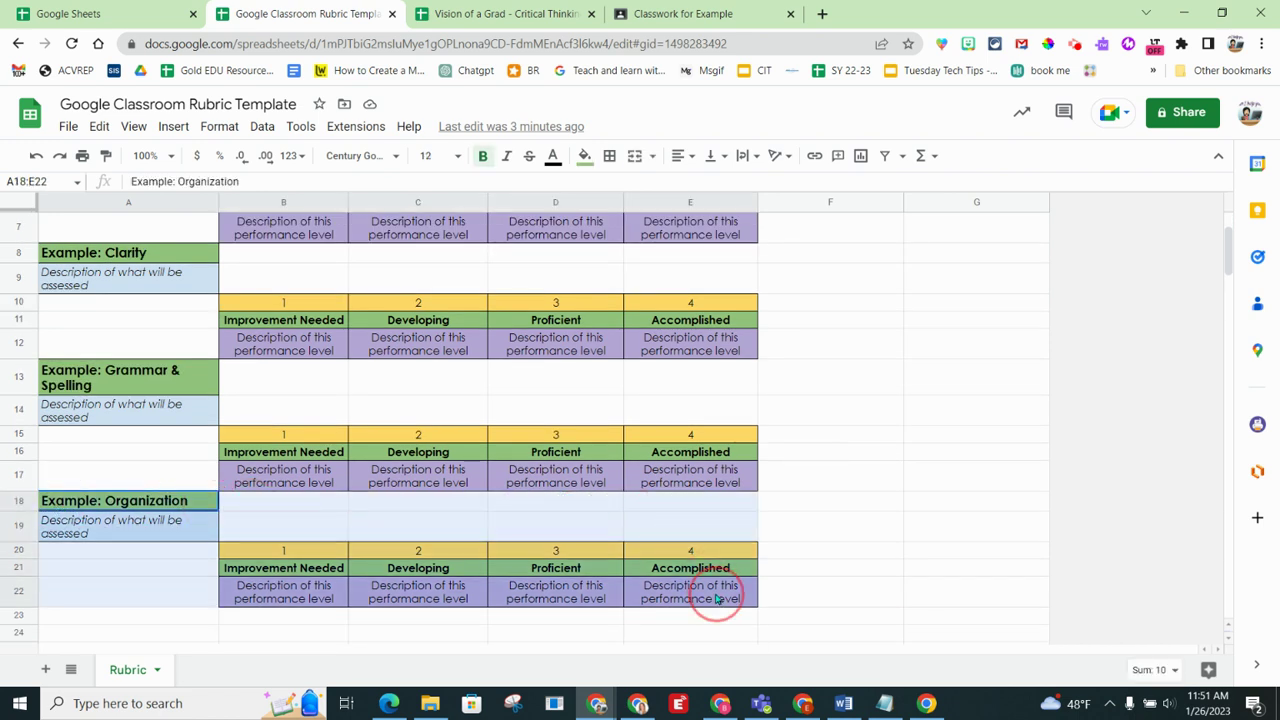
pyautogui.rightClick(678, 553)
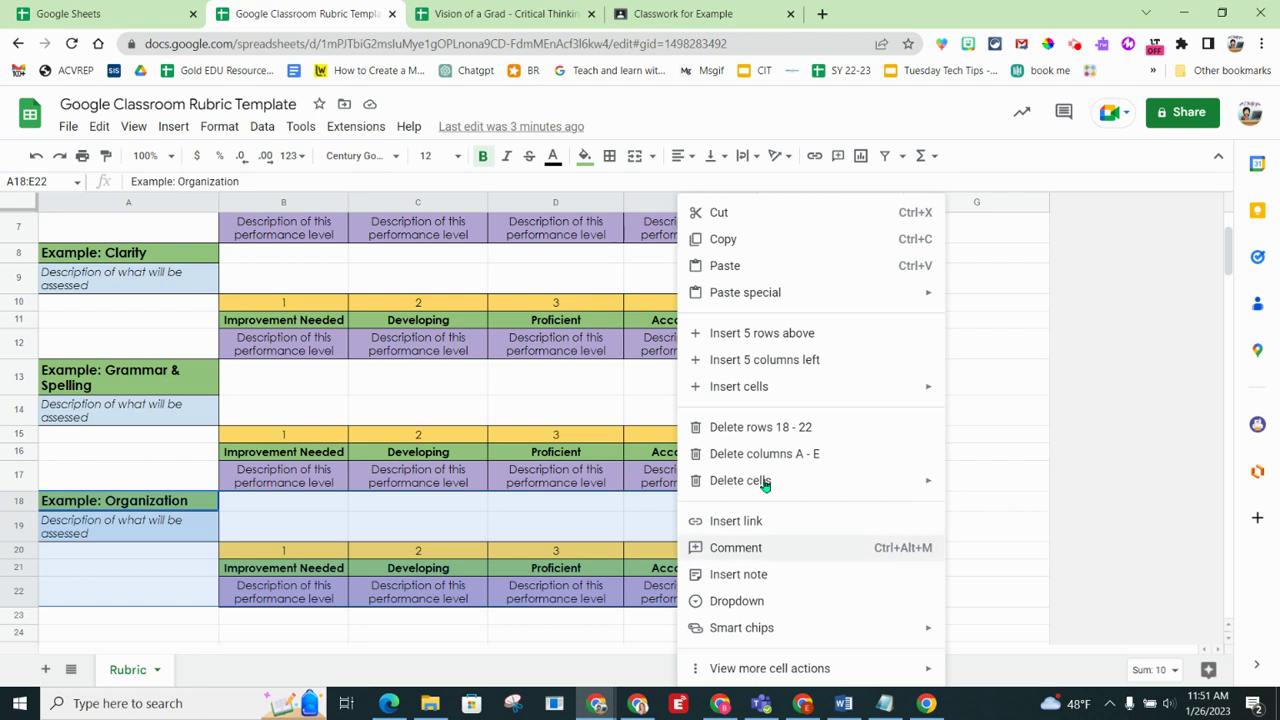
pyautogui.click(749, 249)
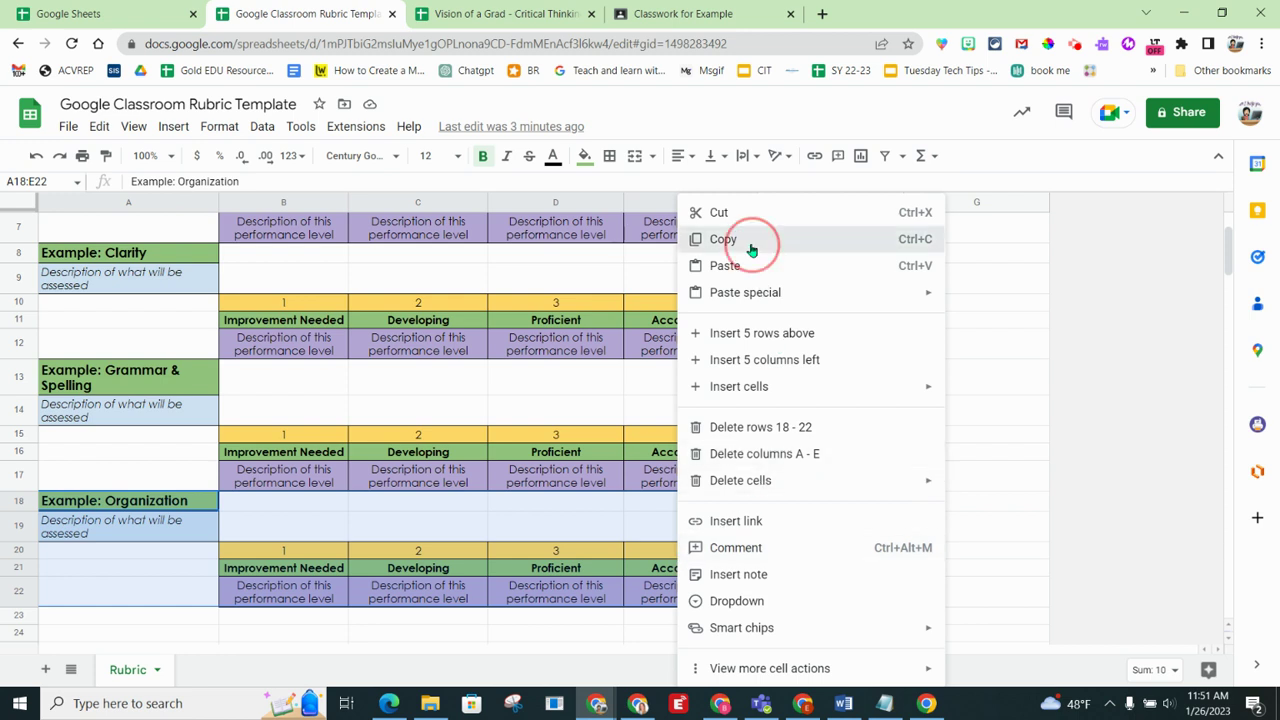
pyautogui.click(110, 620)
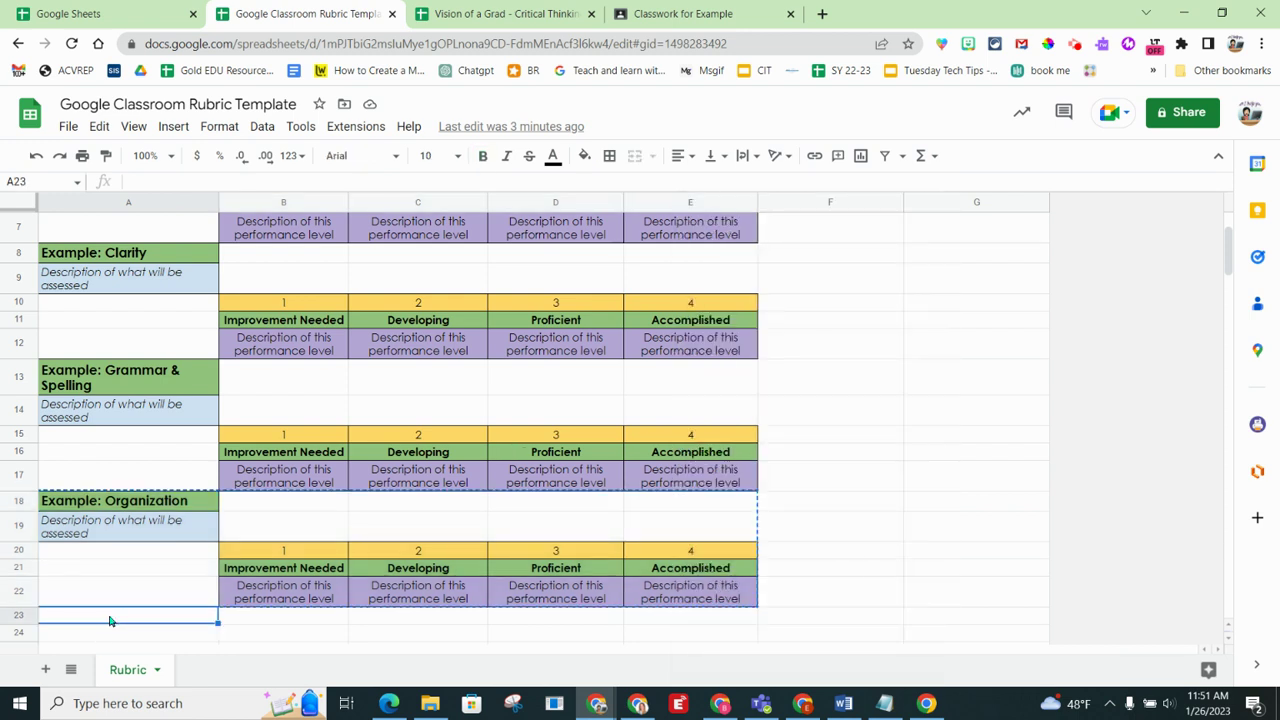
pyautogui.hotkey('ctrl', 'v')
pyautogui.scroll(-3, 893, 478)
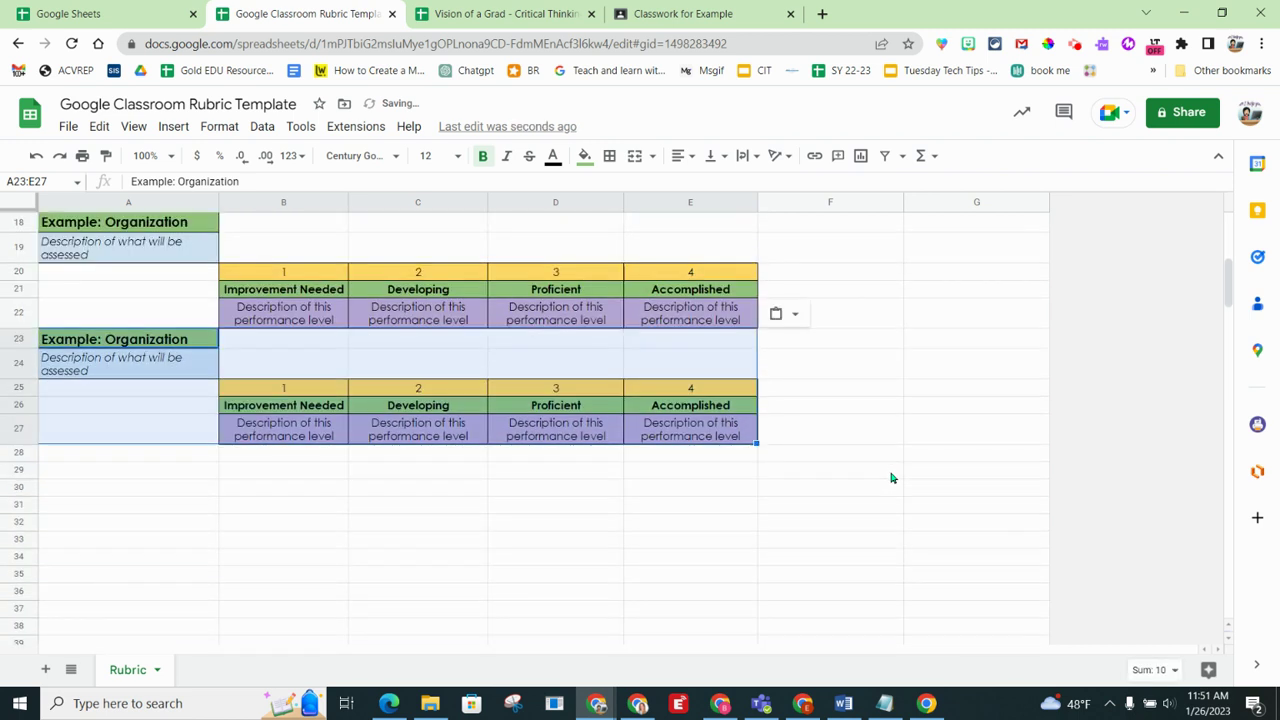
pyautogui.scroll(6, 893, 478)
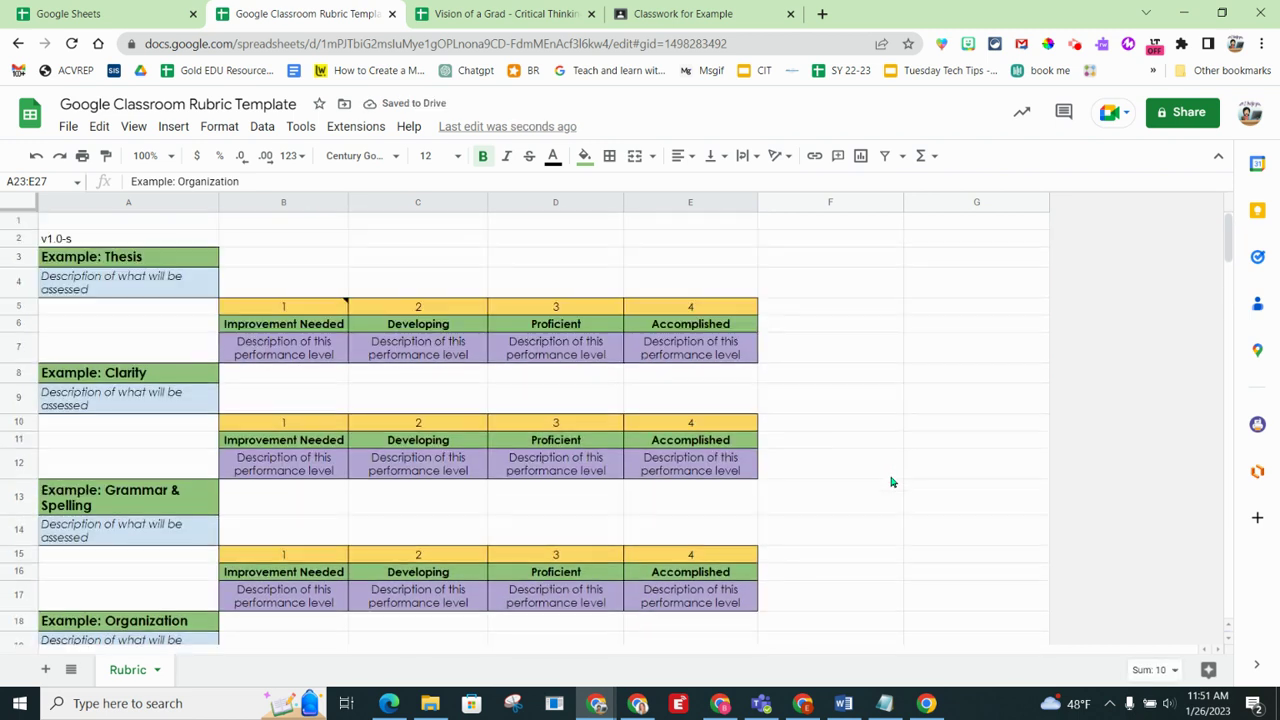
pyautogui.scroll(-3, 893, 483)
pyautogui.hotkey('ctrl', 'z')
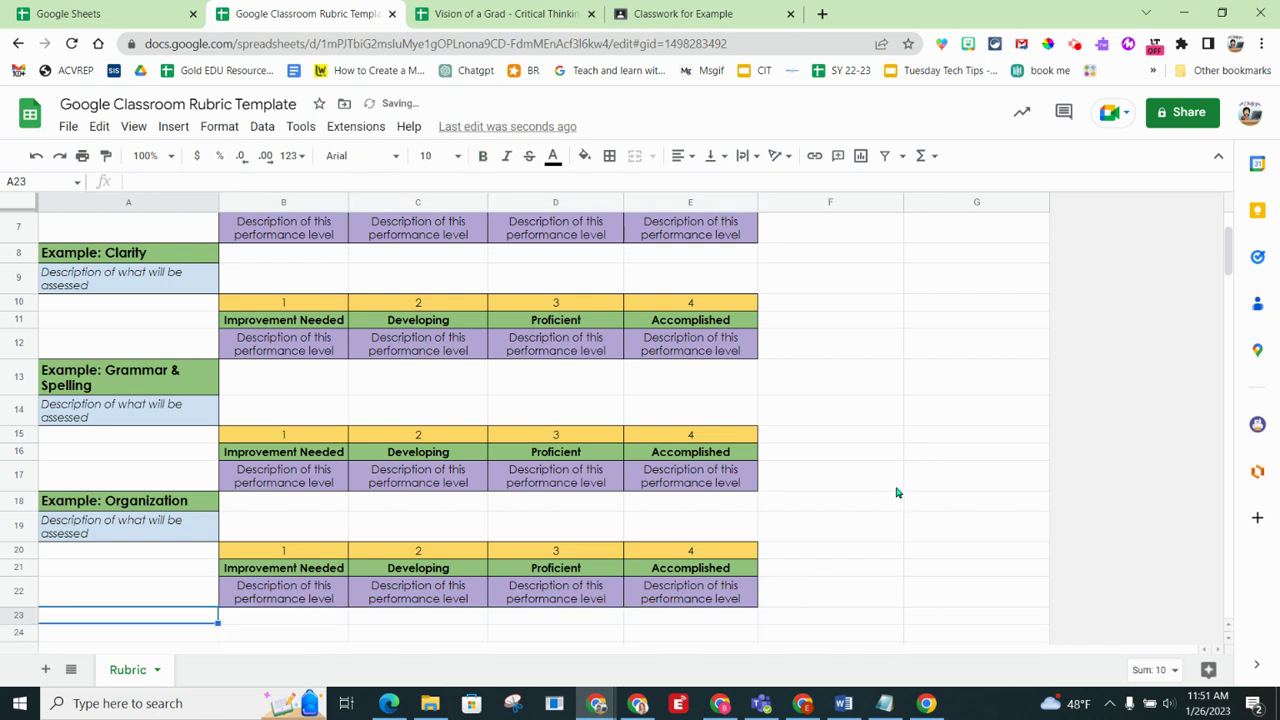
pyautogui.scroll(3, 897, 493)
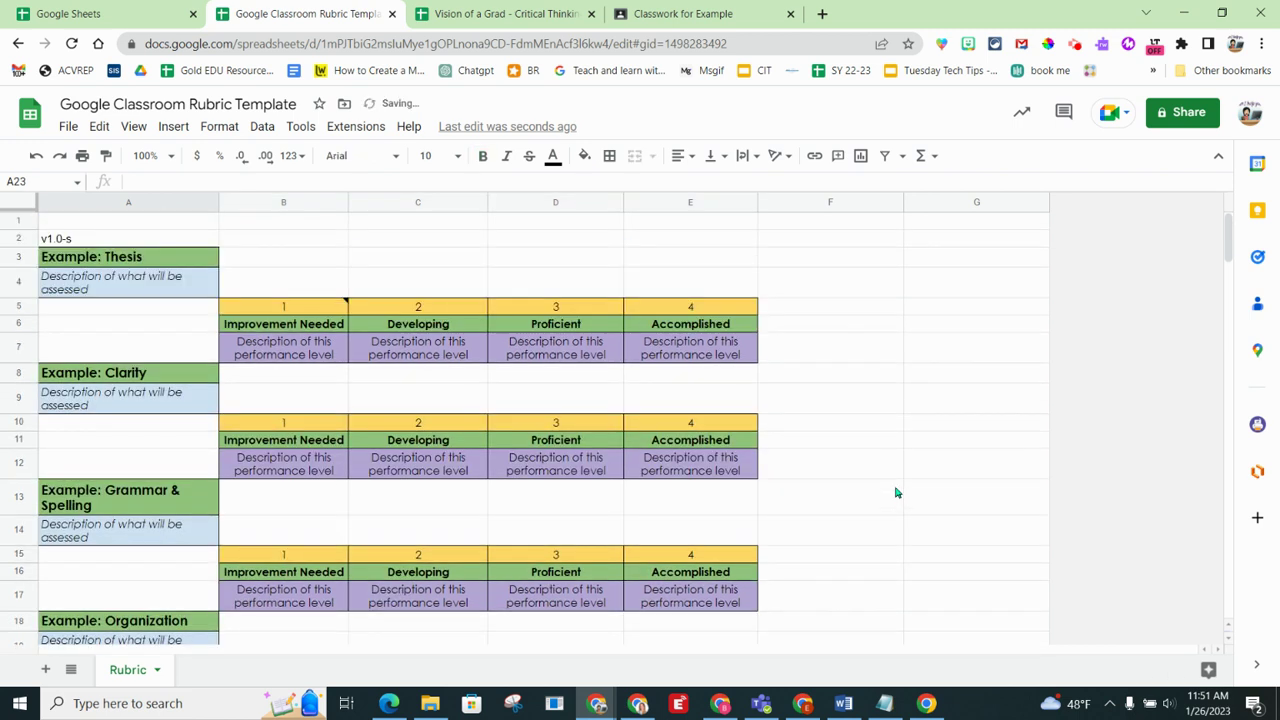
pyautogui.click(254, 224)
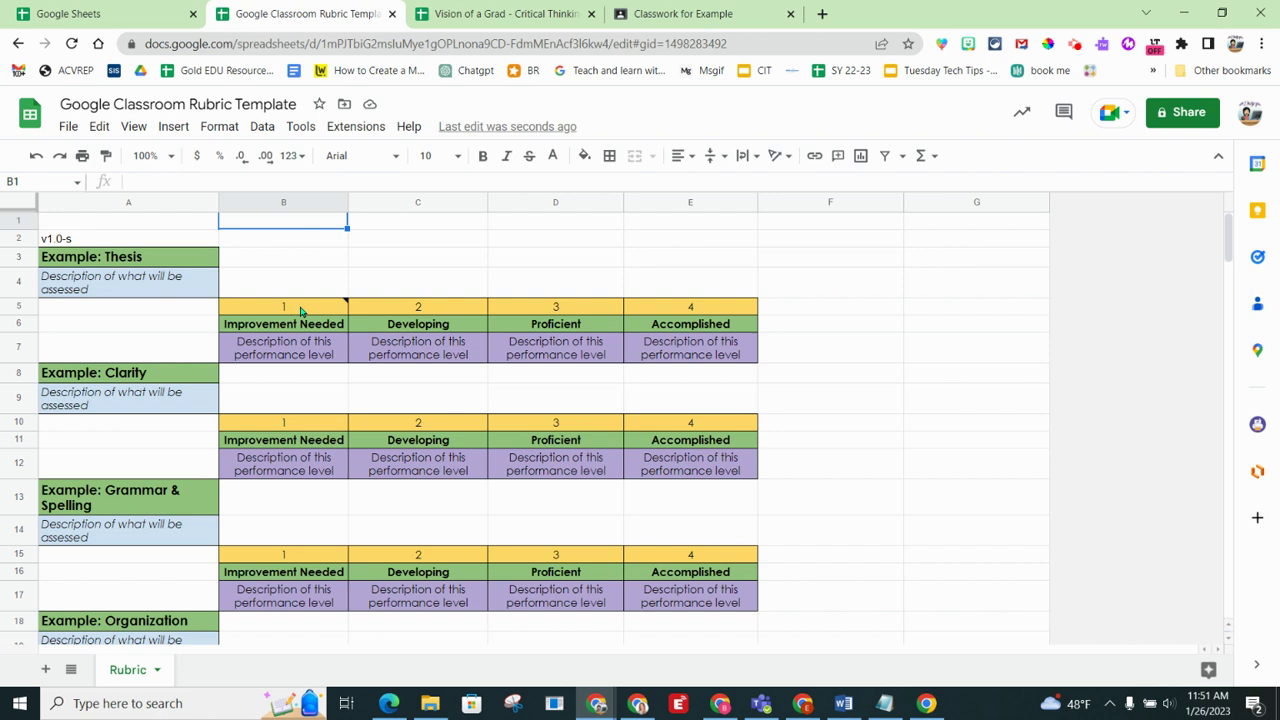
pyautogui.click(300, 312)
pyautogui.click(854, 328)
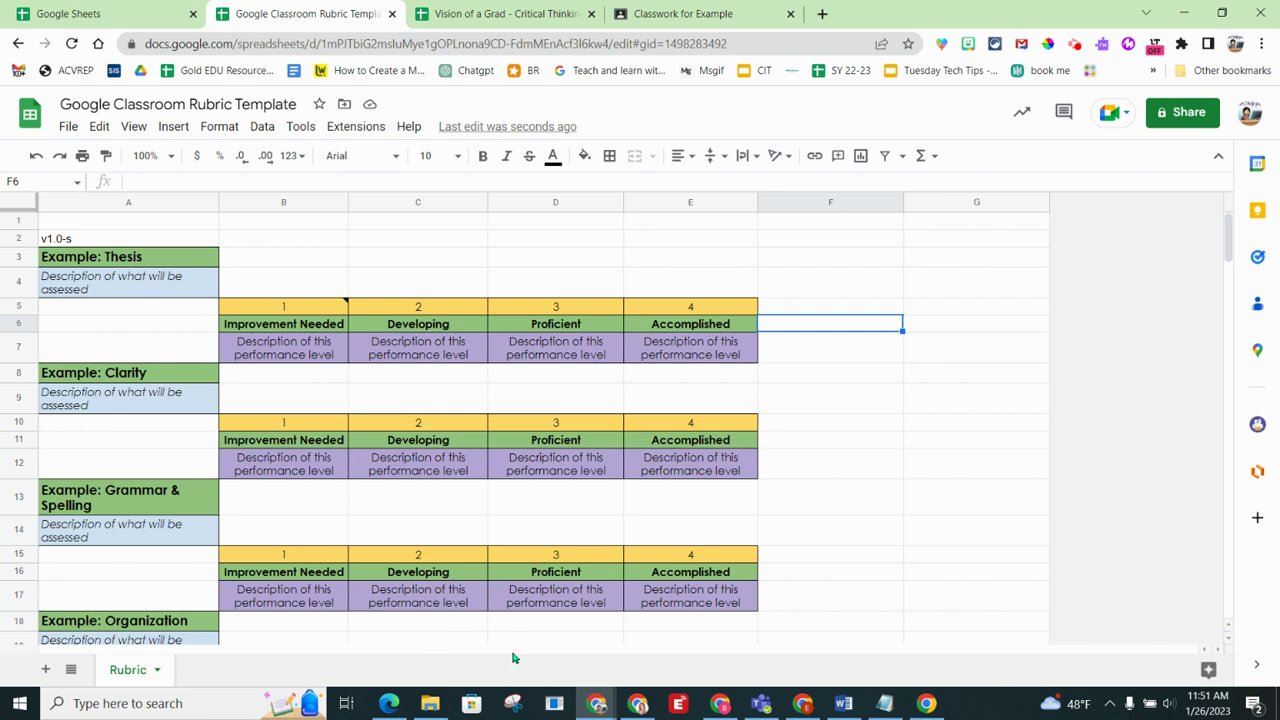
pyautogui.click(502, 12)
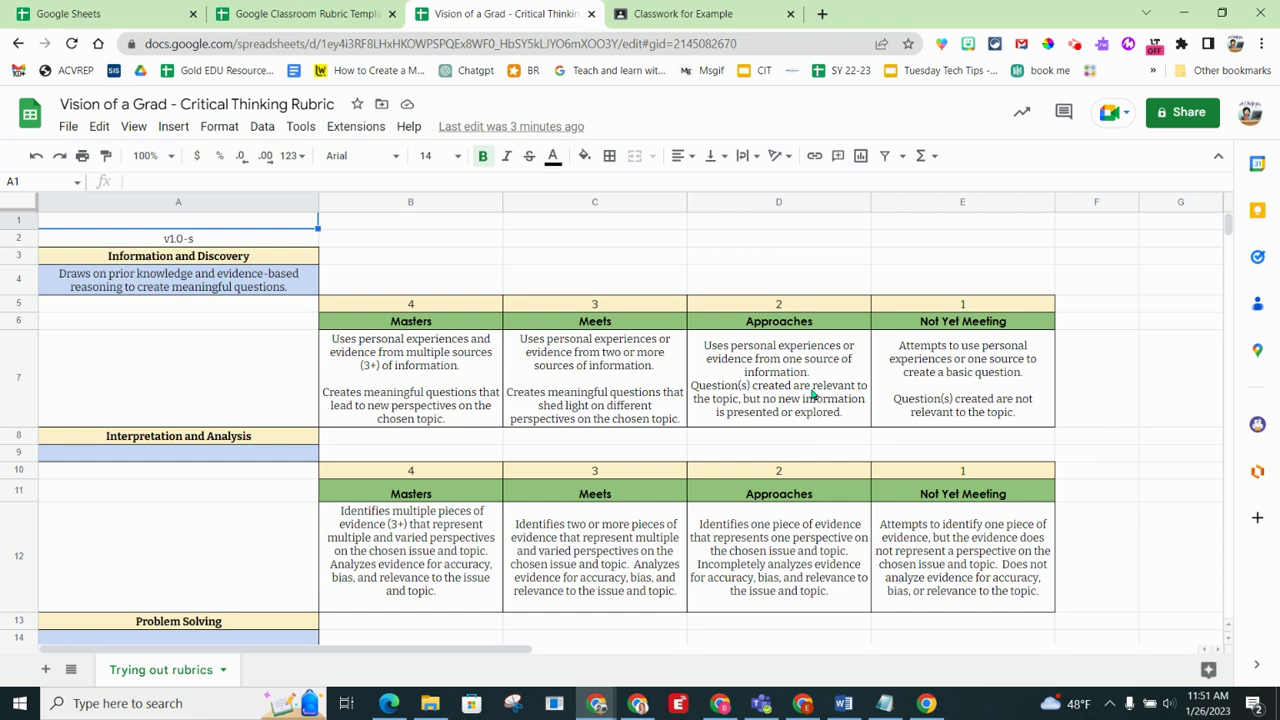
pyautogui.scroll(-5, 812, 395)
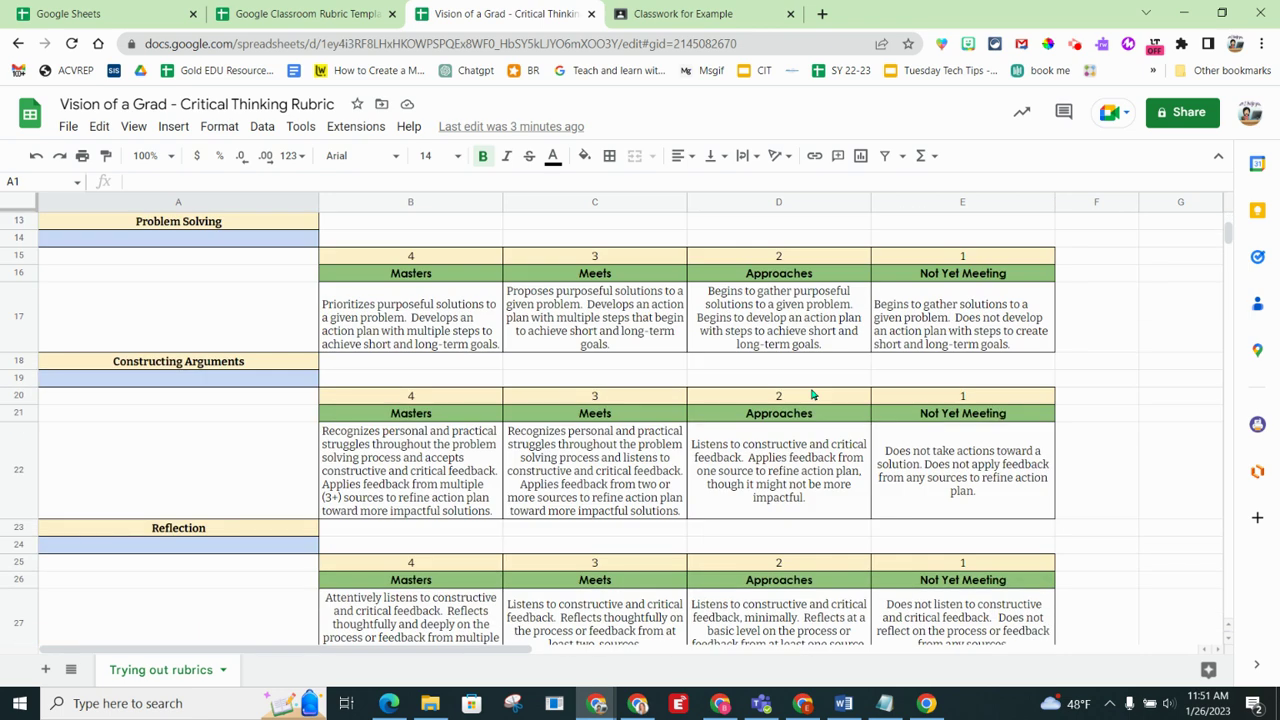
pyautogui.scroll(4, 812, 395)
pyautogui.scroll(-3, 812, 395)
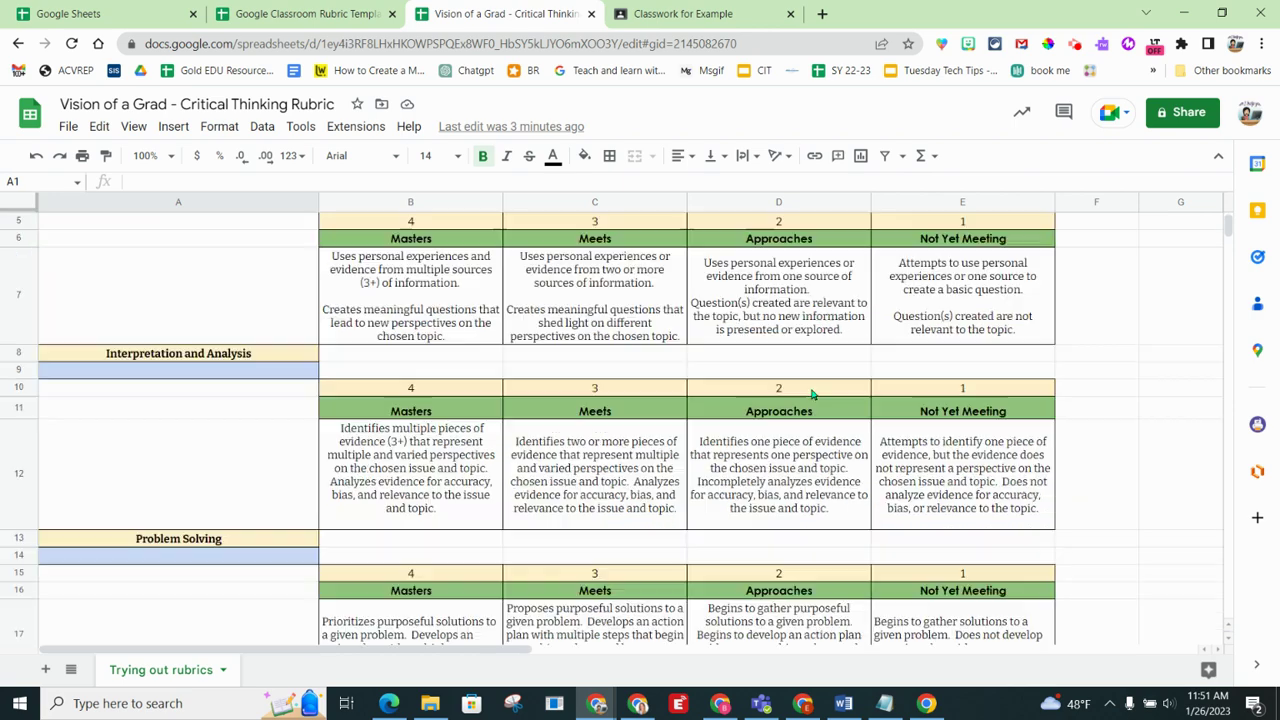
pyautogui.scroll(-3, 812, 395)
pyautogui.scroll(5, 812, 395)
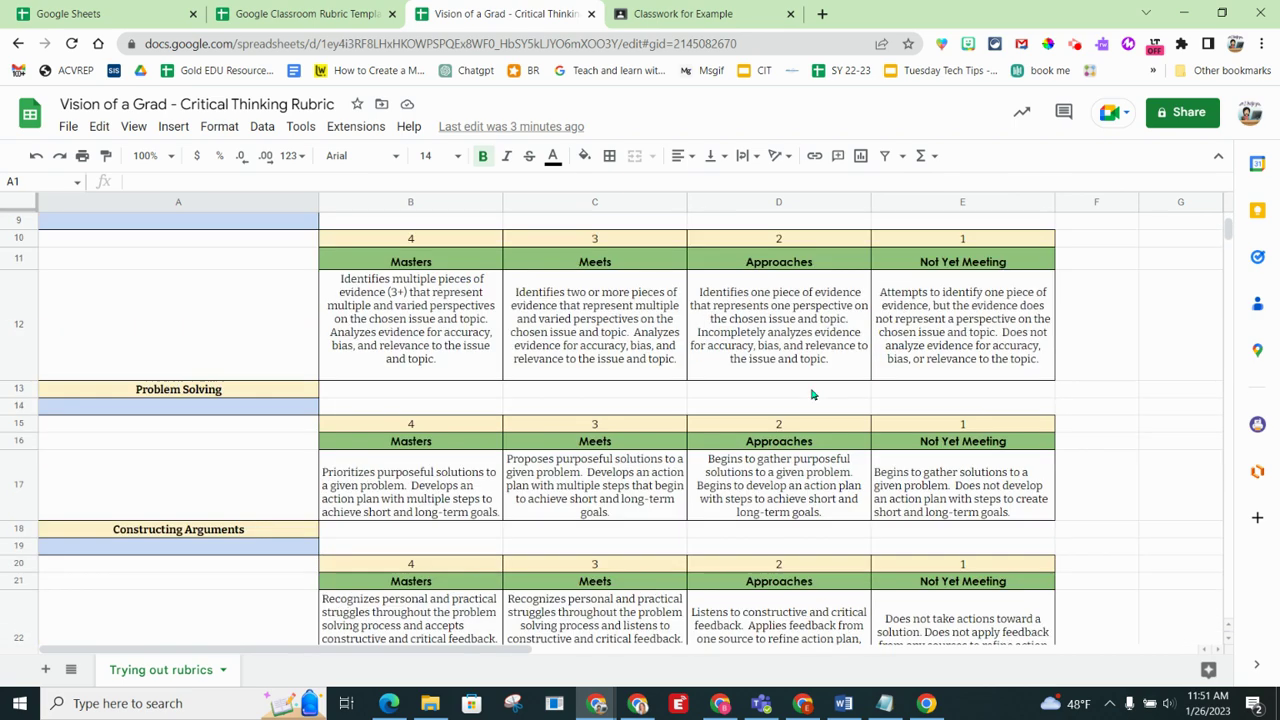
pyautogui.scroll(3, 812, 395)
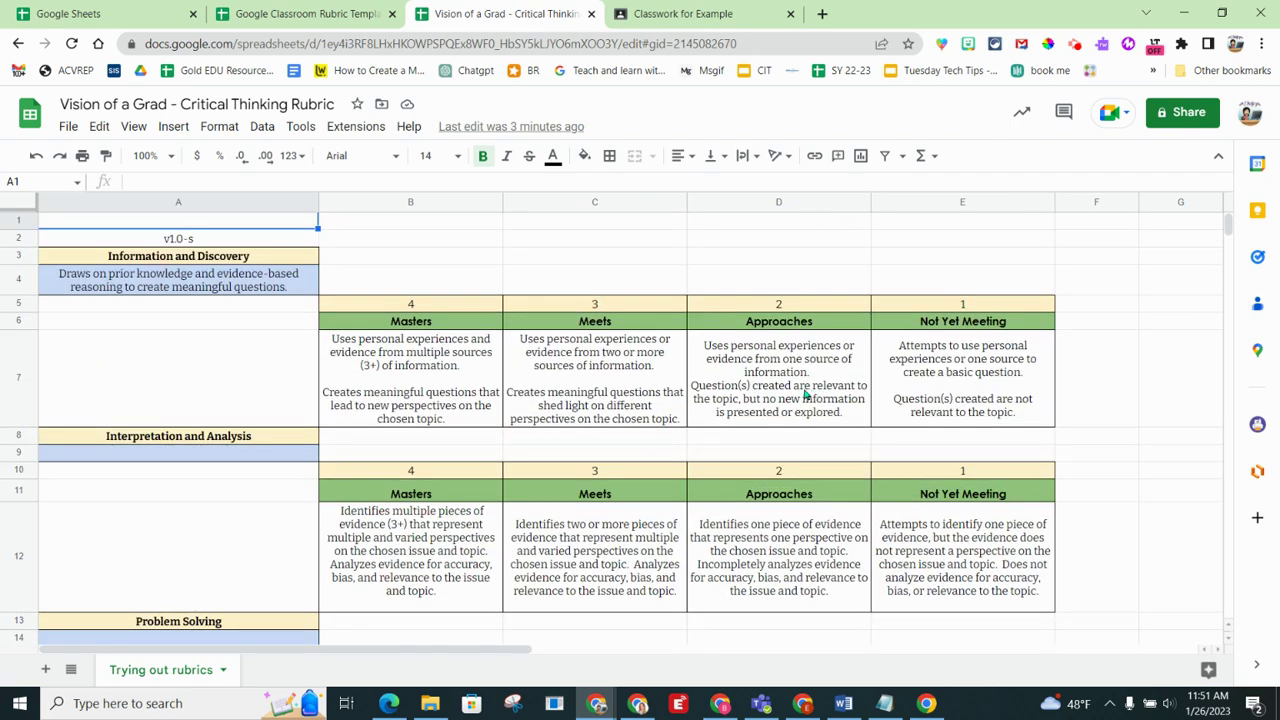
# On the 'Example to show rubrics' assignment draft, bring up the + Rubric options.
pyautogui.click(685, 13)
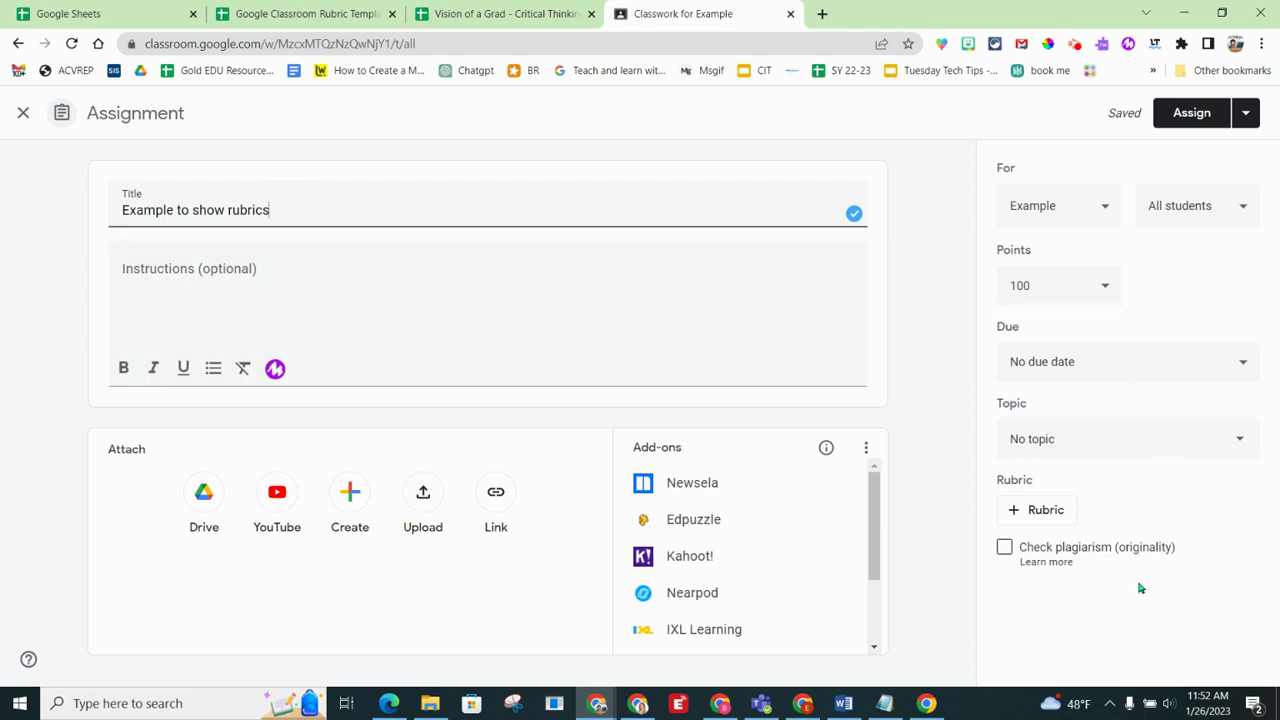
pyautogui.click(1035, 515)
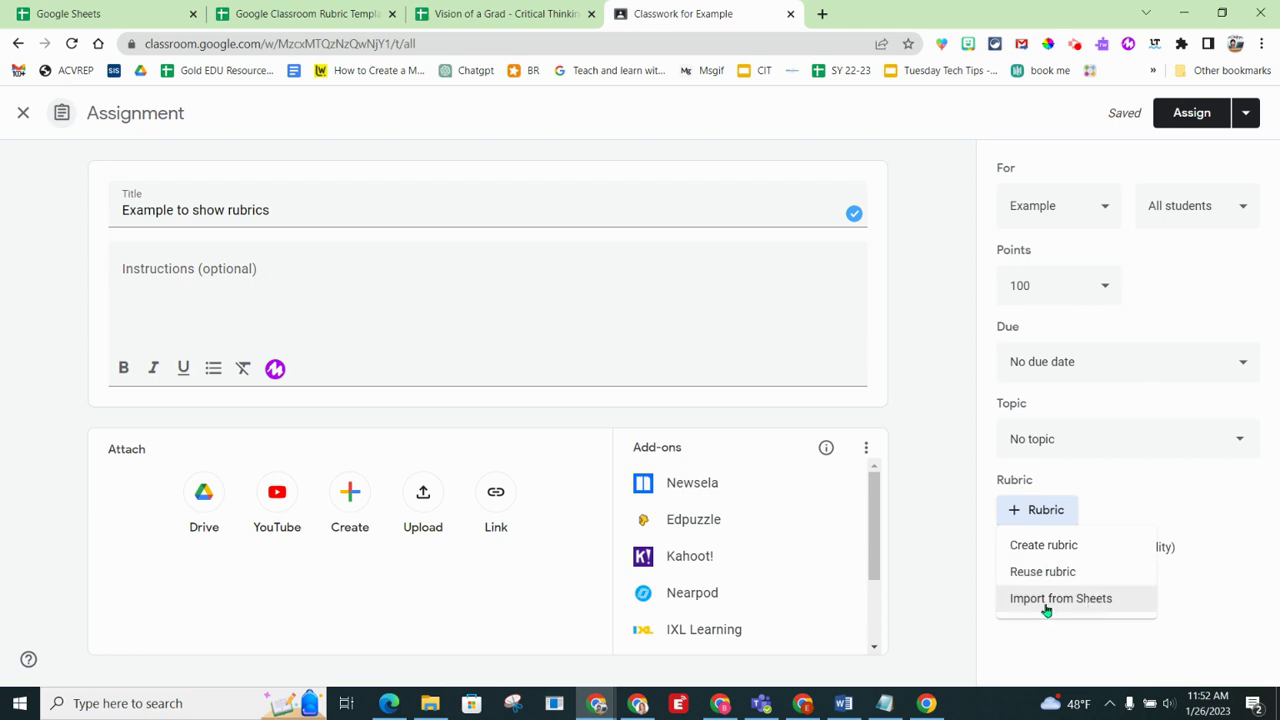
# Import the Vision of a Grad - Critical Thinking Rubric spreadsheet from Sheets as the rubric.
pyautogui.click(1045, 600)
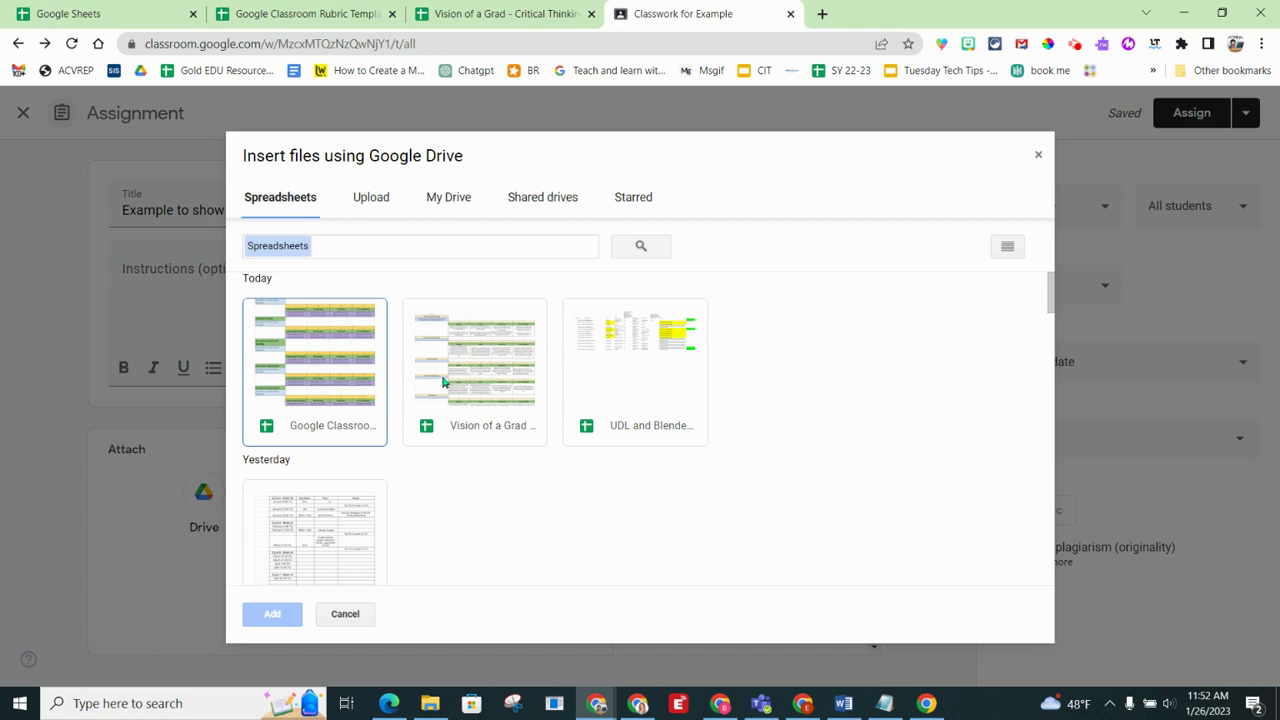
pyautogui.click(443, 381)
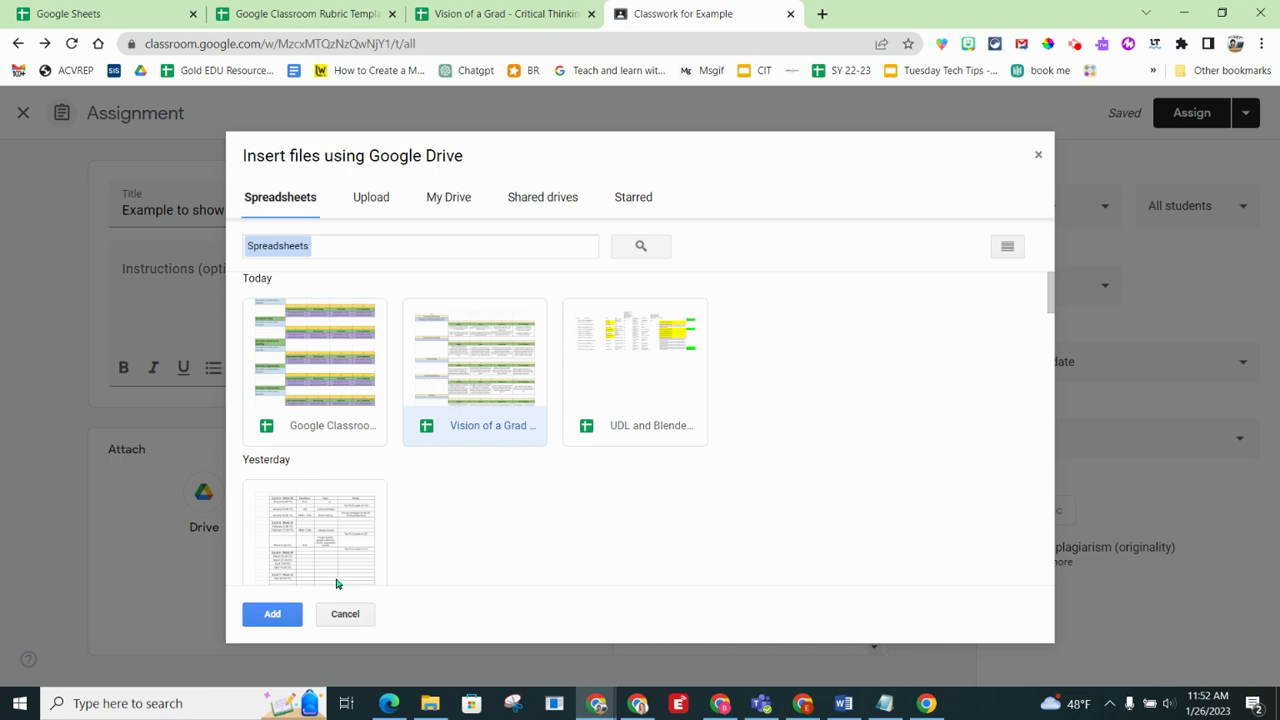
pyautogui.click(285, 618)
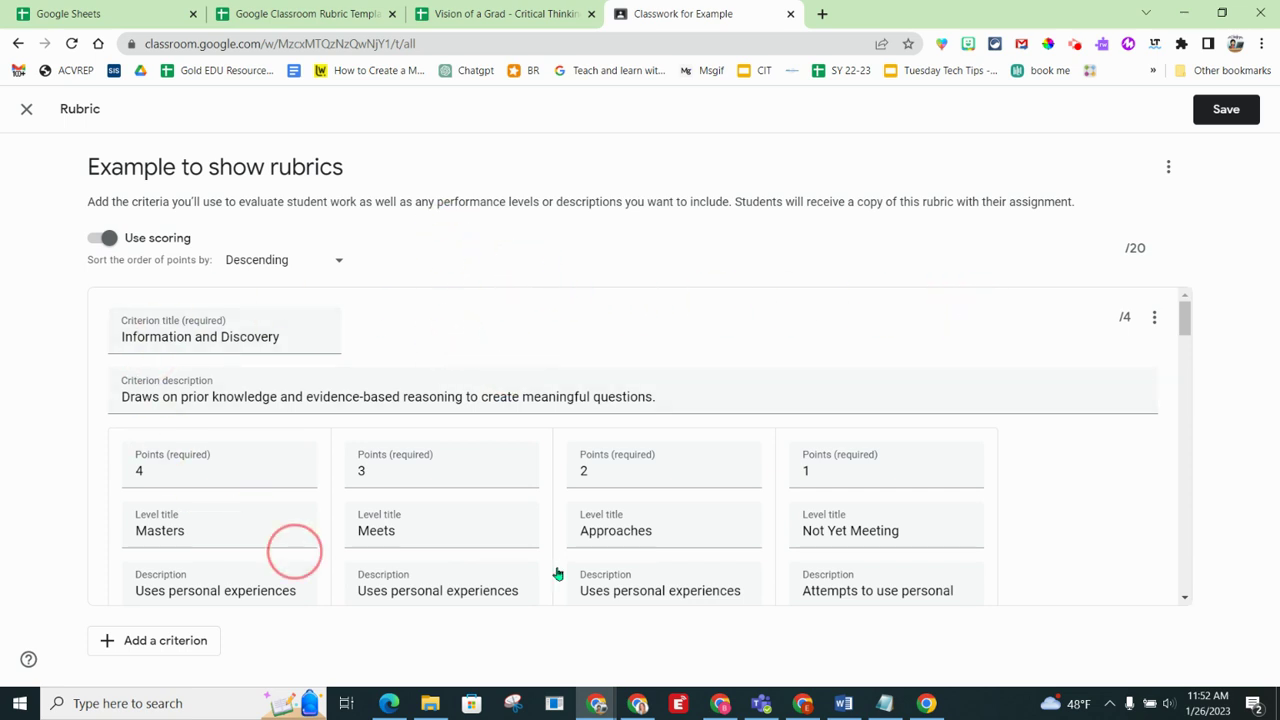
# Delete the Information and Discovery criterion, leaving Interpretation and Analysis first and a /16 total.
pyautogui.scroll(-8, 1090, 447)
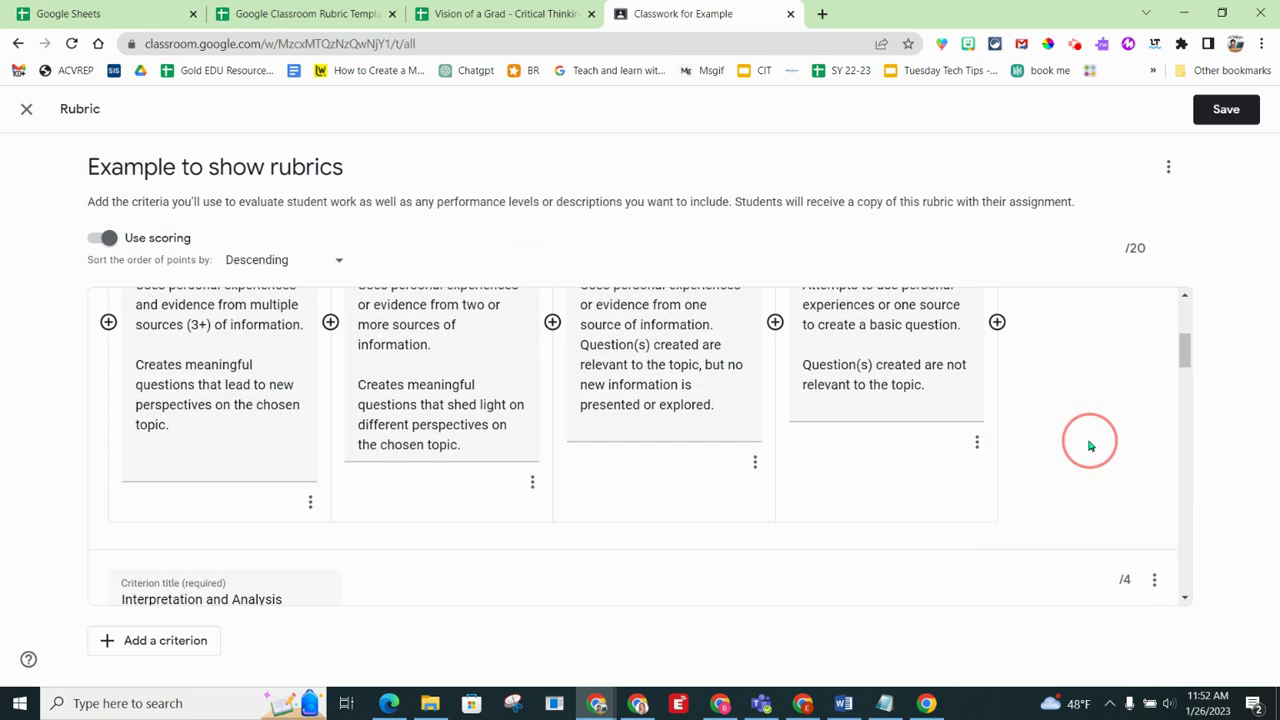
pyautogui.scroll(-10, 1090, 447)
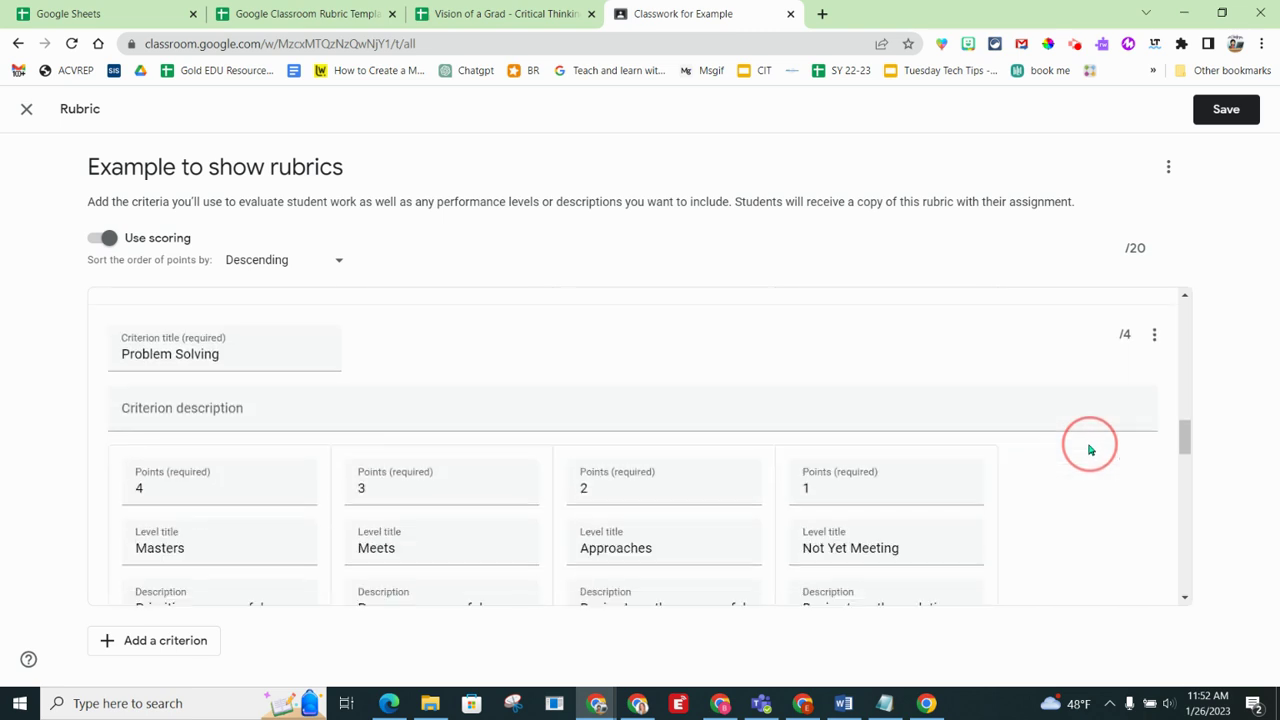
pyautogui.scroll(-5, 1090, 451)
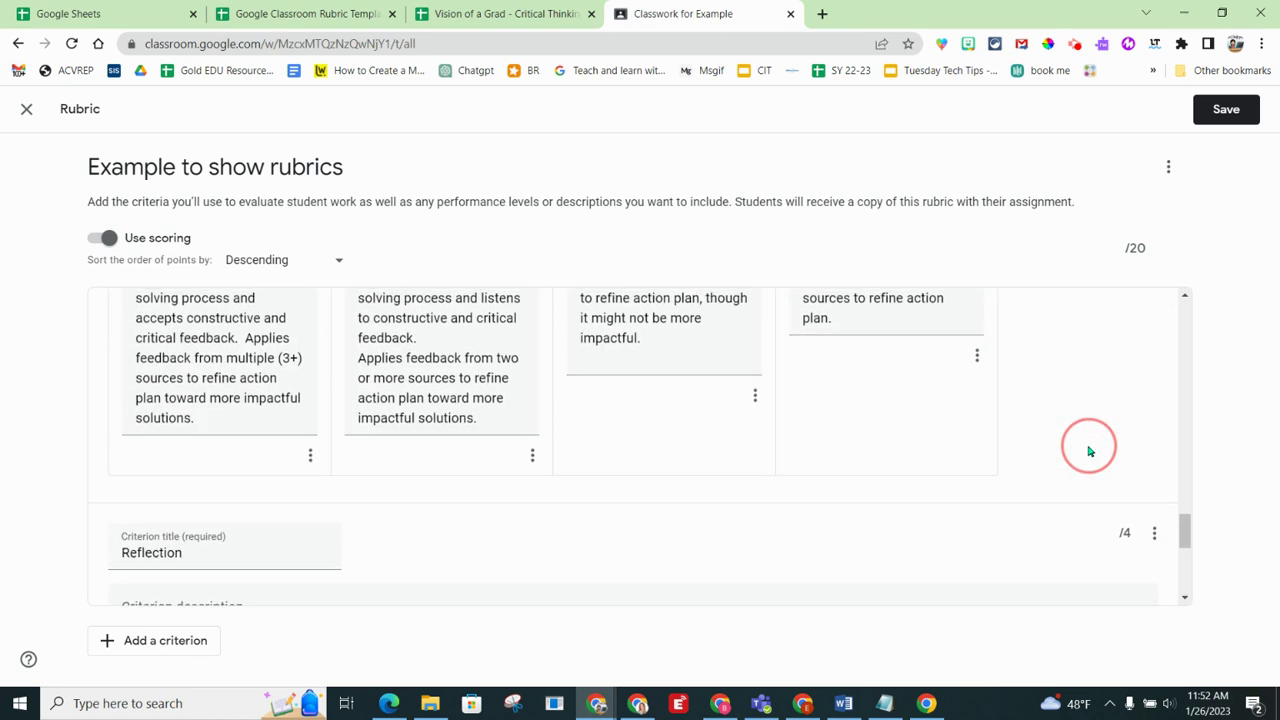
pyautogui.scroll(8, 1090, 451)
pyautogui.scroll(10, 1088, 448)
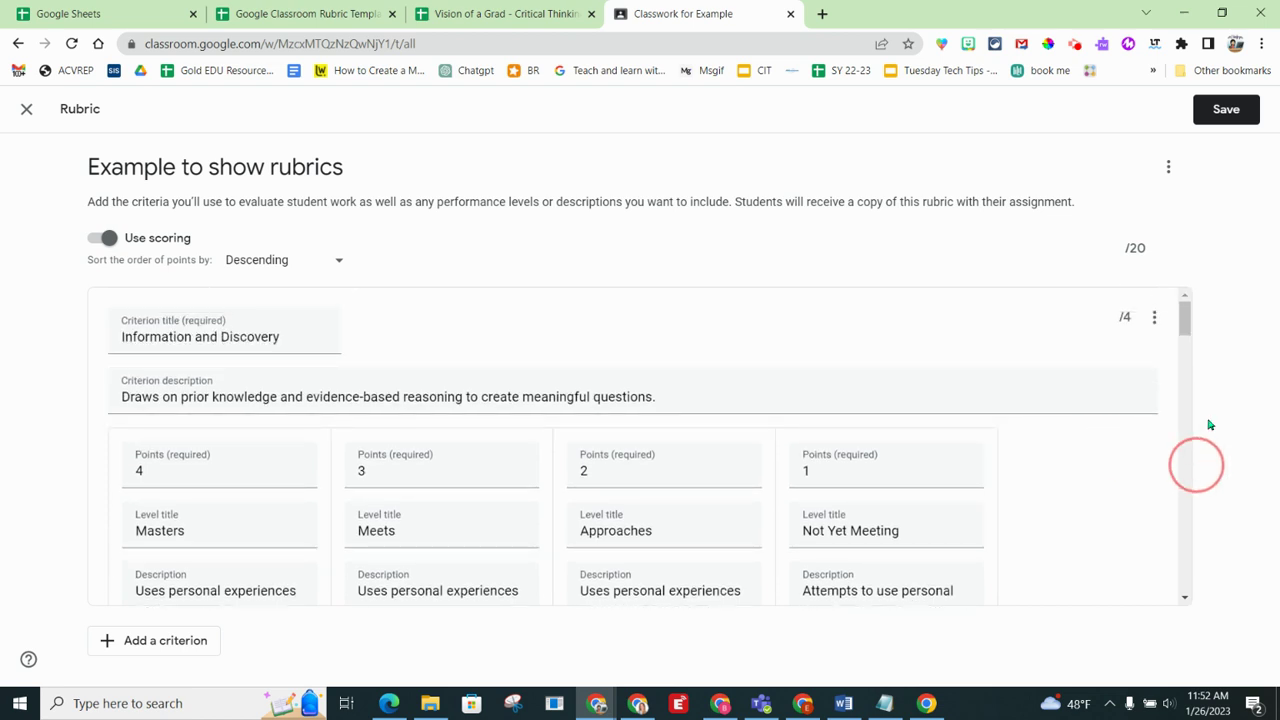
pyautogui.click(1155, 318)
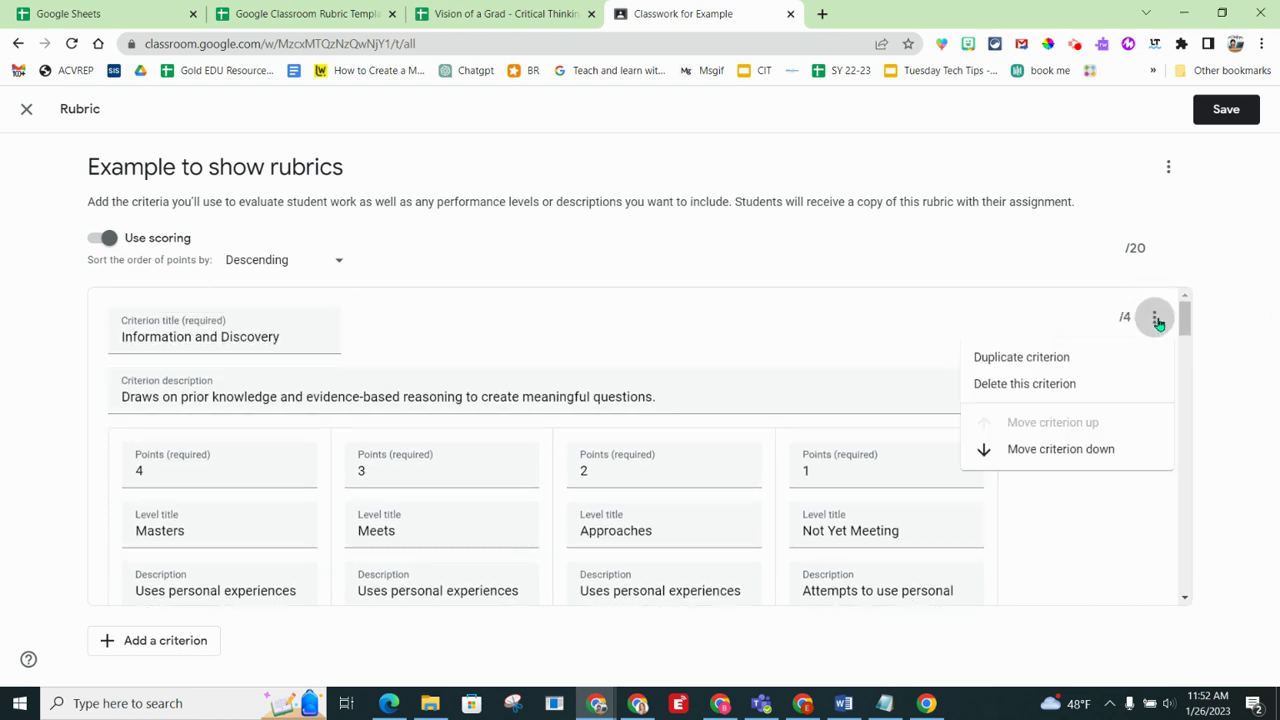
pyautogui.click(1062, 388)
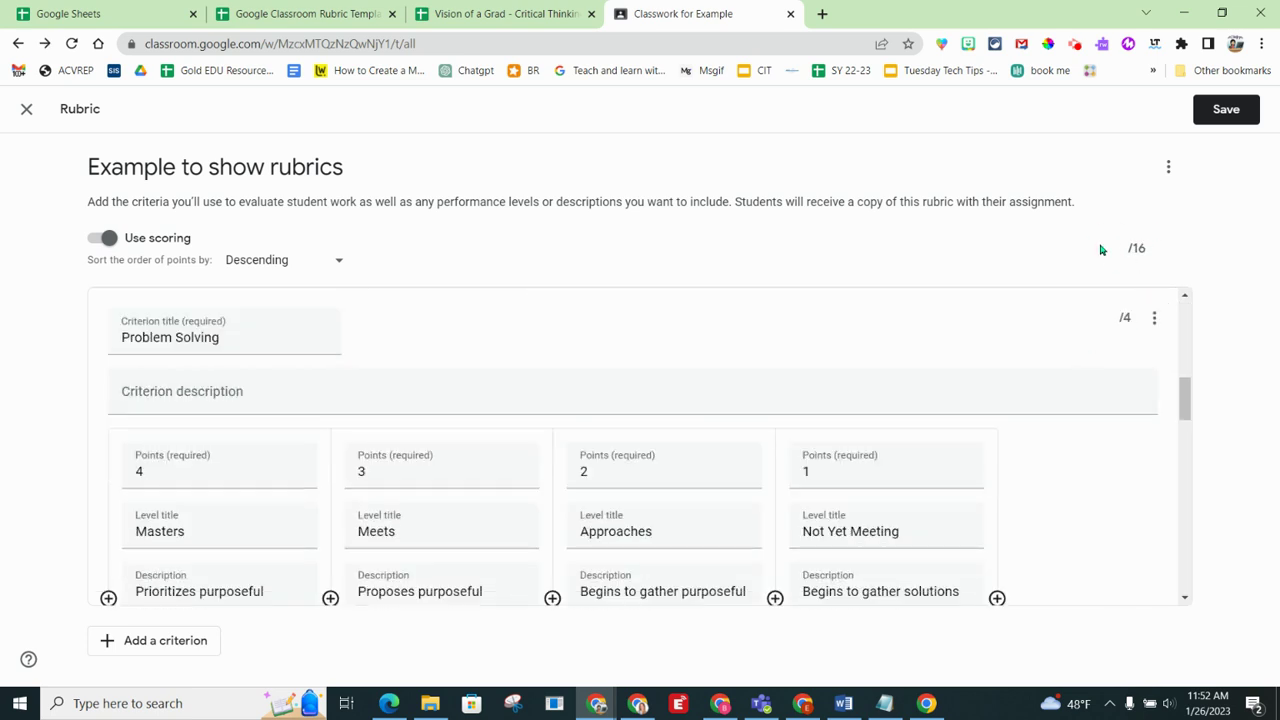
pyautogui.scroll(-6, 1091, 398)
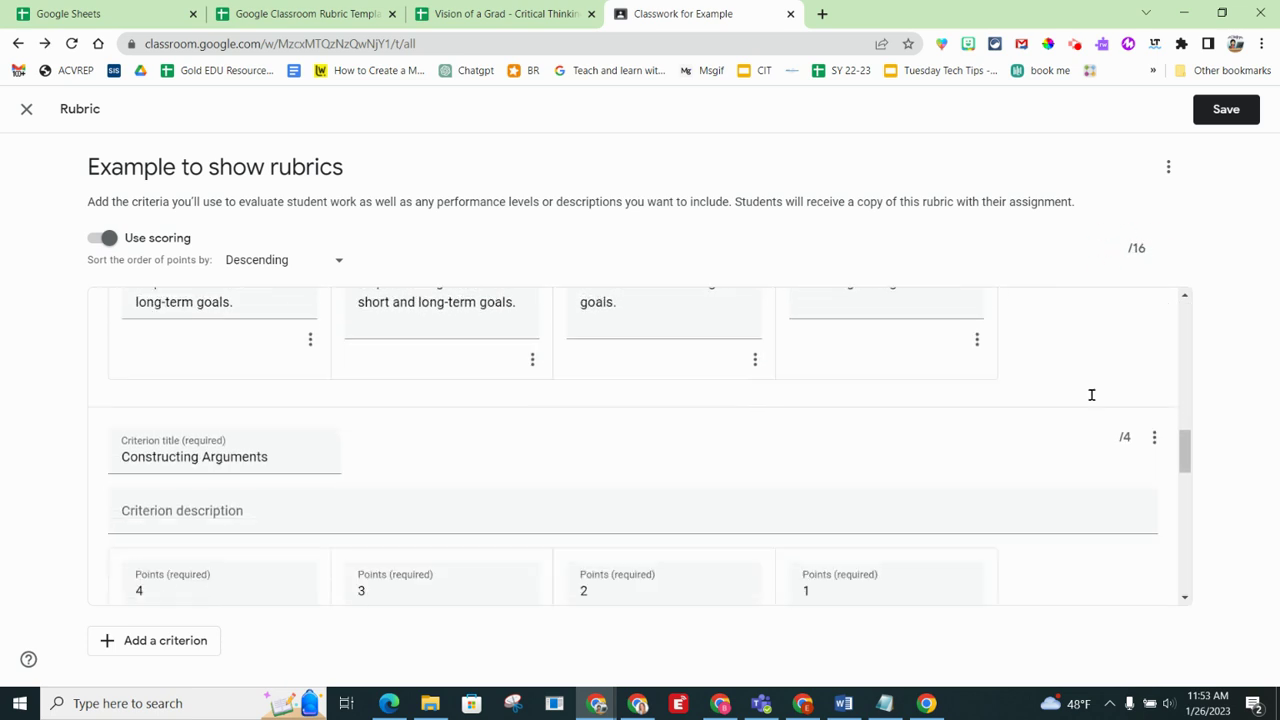
pyautogui.scroll(8, 1095, 402)
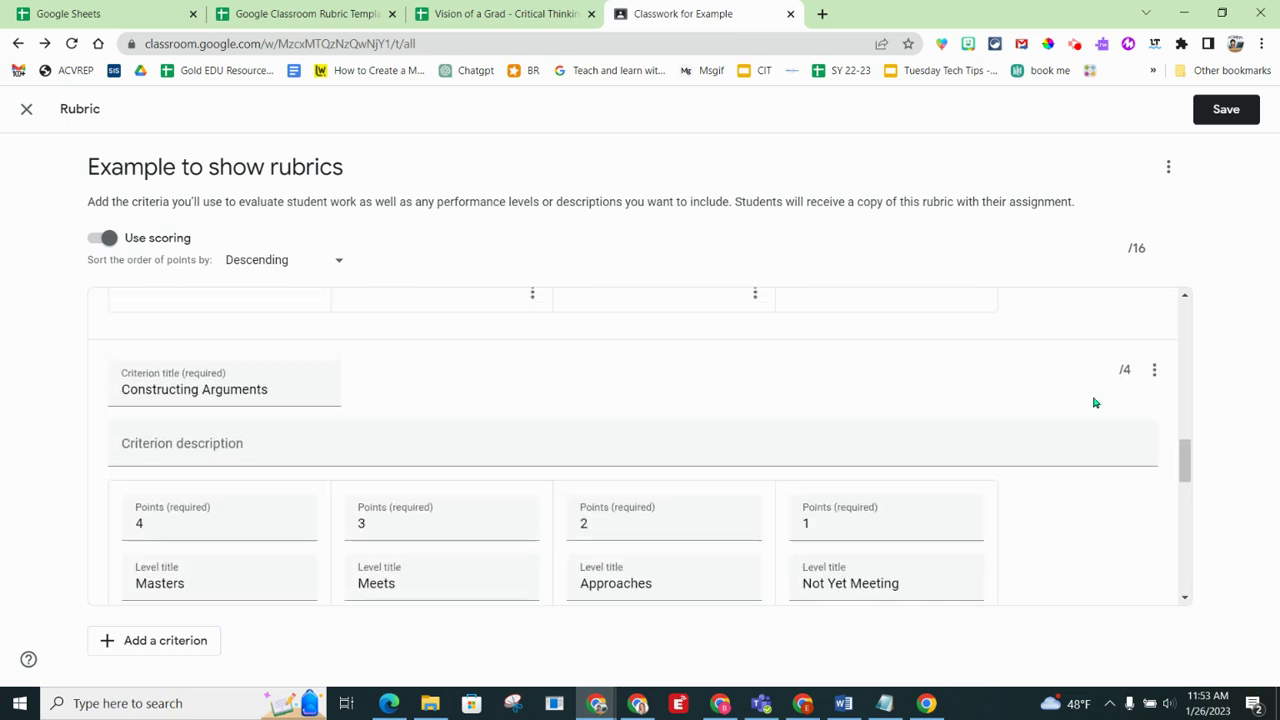
pyautogui.scroll(6, 1095, 402)
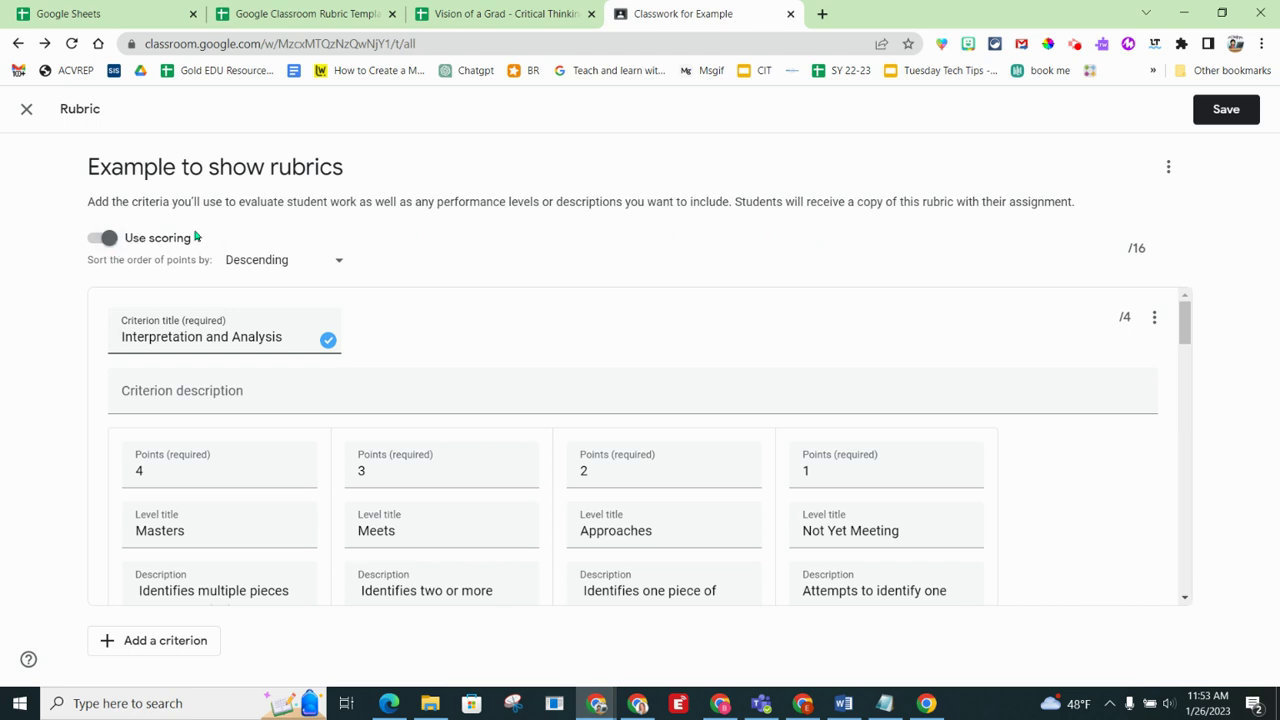
# Save the 16-point rubric and assign 'Example to show rubrics' to the Example class.
pyautogui.click(1226, 109)
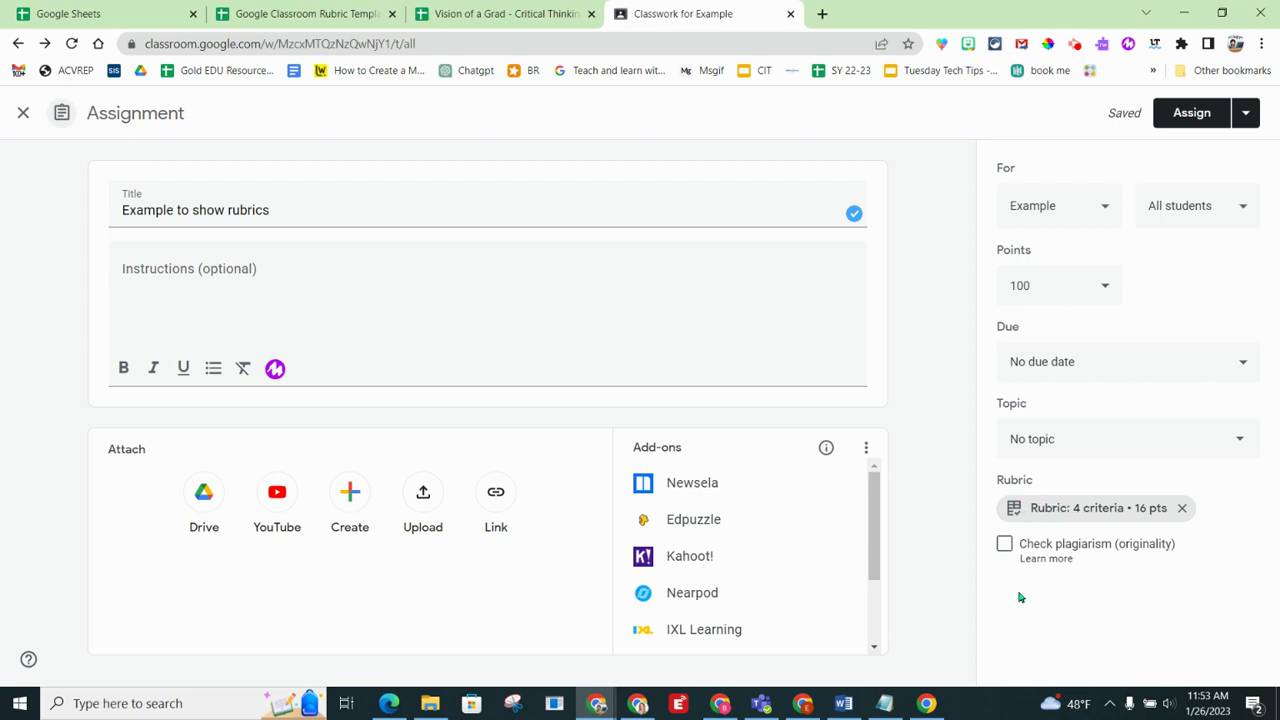
pyautogui.click(1185, 112)
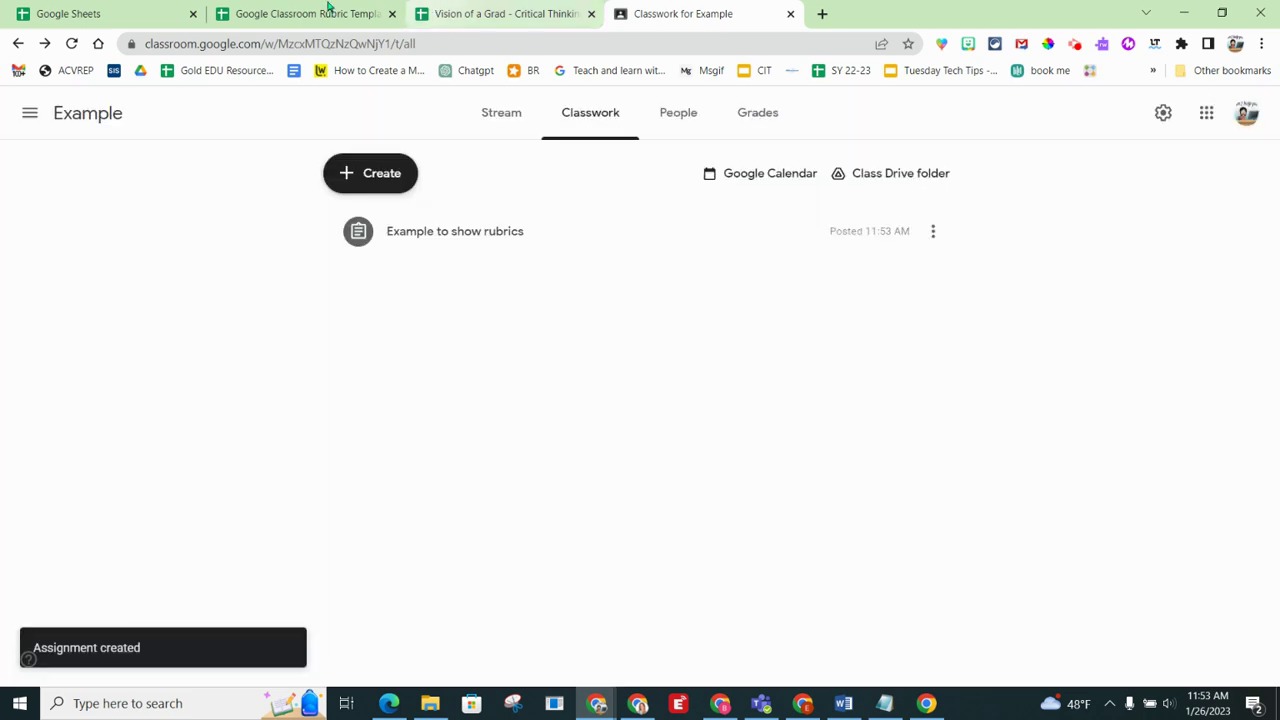
# Check the Rubric Template and Critical Thinking spreadsheets, then return to the Sheets template gallery.
pyautogui.click(134, 12)
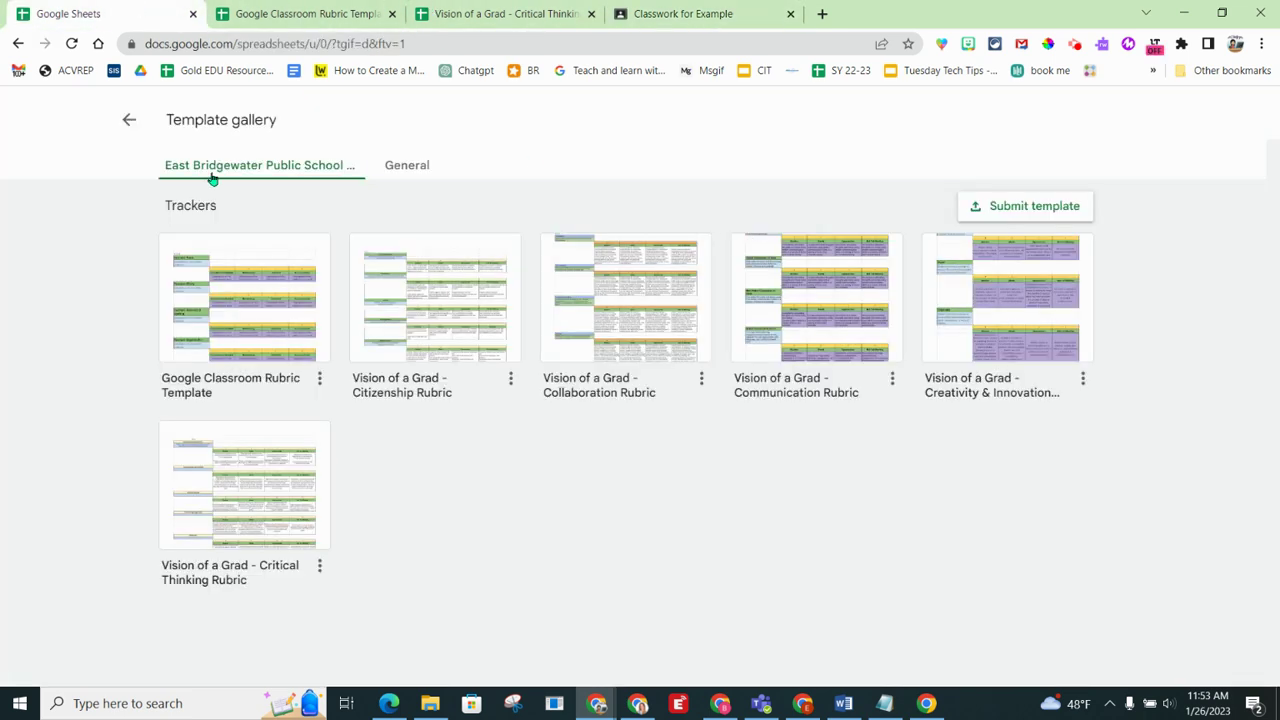
pyautogui.click(290, 13)
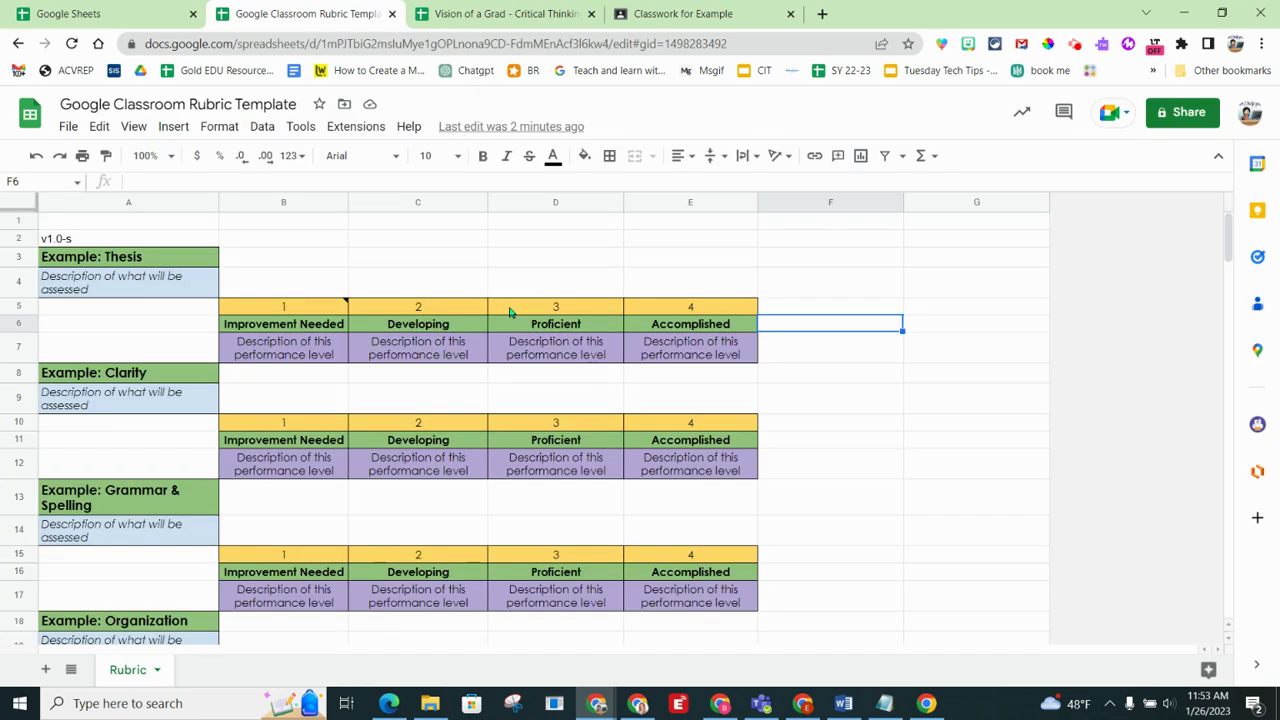
pyautogui.click(480, 13)
pyautogui.click(95, 12)
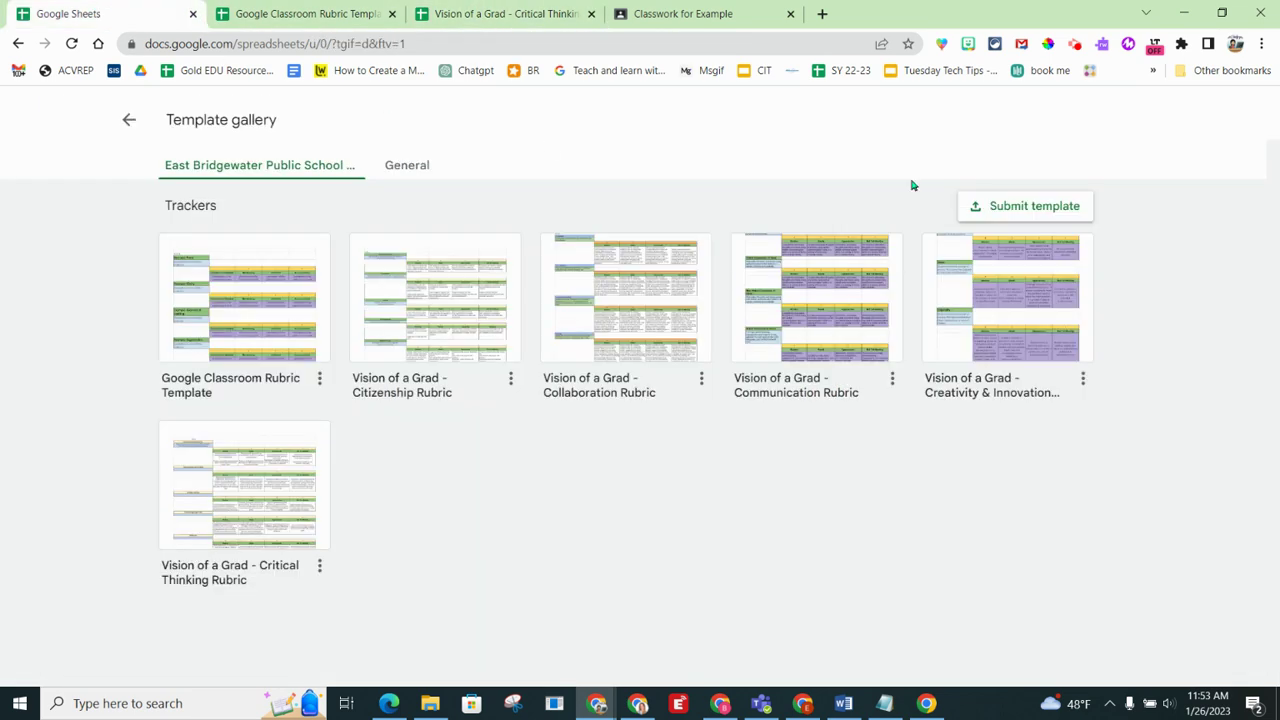